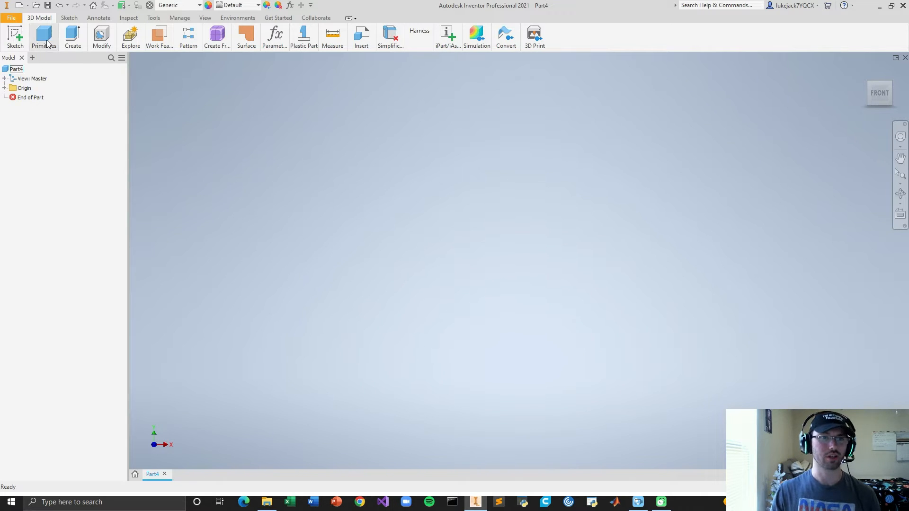
Sketch a 100 mm wide by 25 mm high rectangle on the XY plane, starting at the origin
left_click(69, 19)
left_click(44, 36)
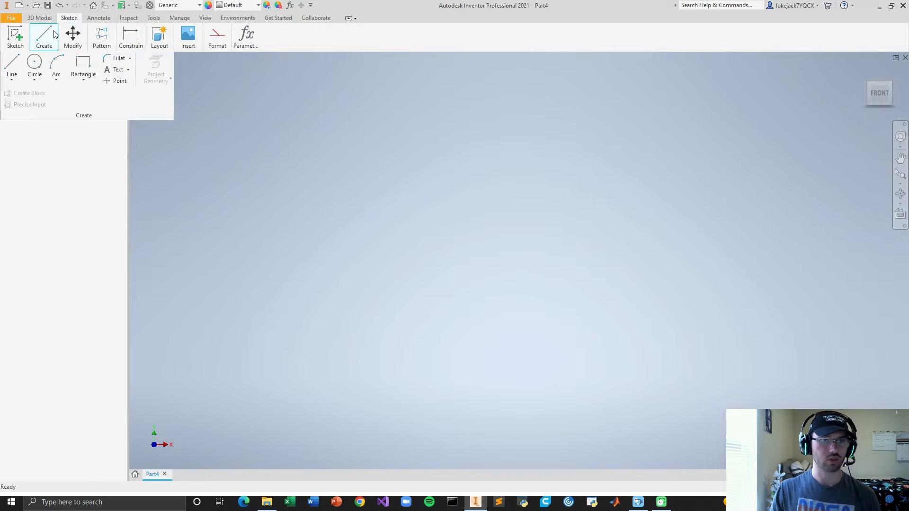
left_click(83, 64)
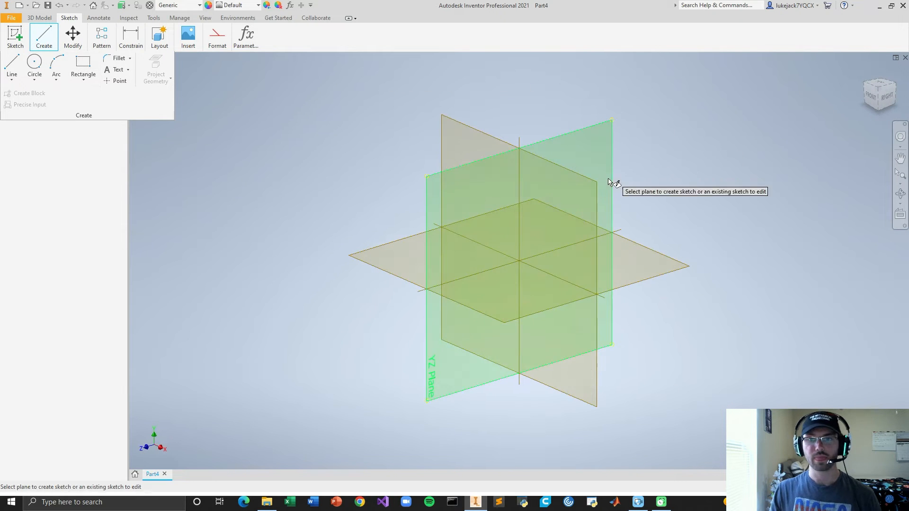
left_click(587, 195)
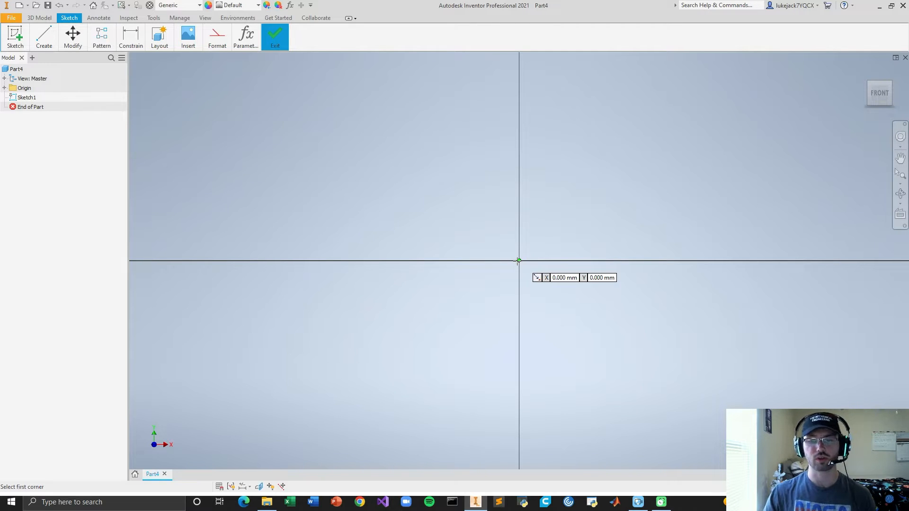
left_click(519, 261)
type("100")
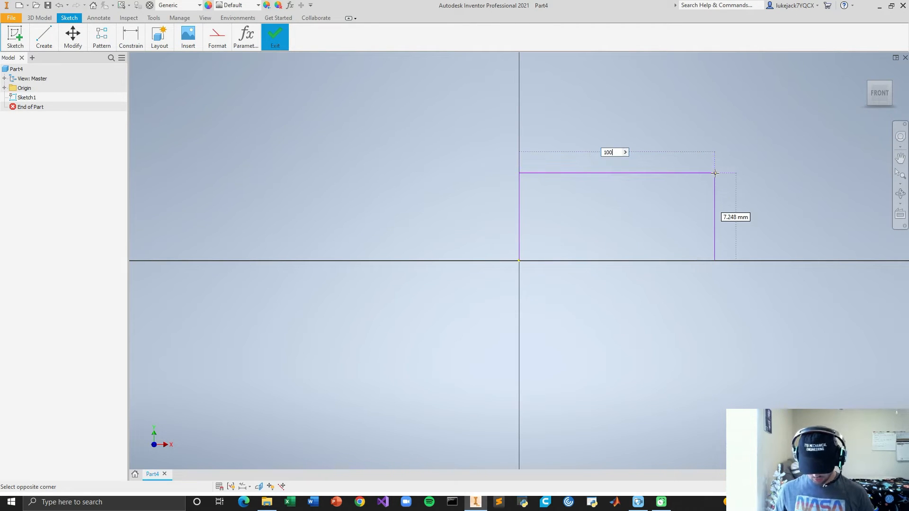
key("Tab")
key("Escape")
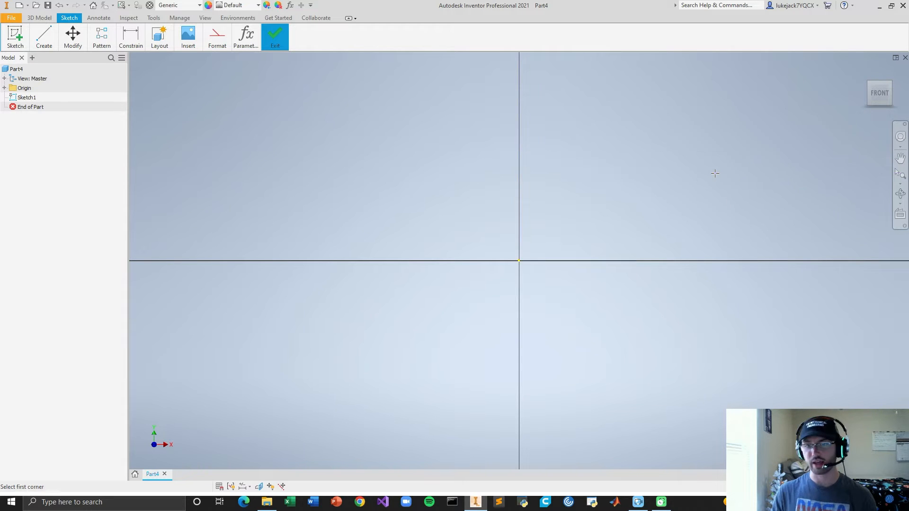
scroll(716, 174, "down", 5)
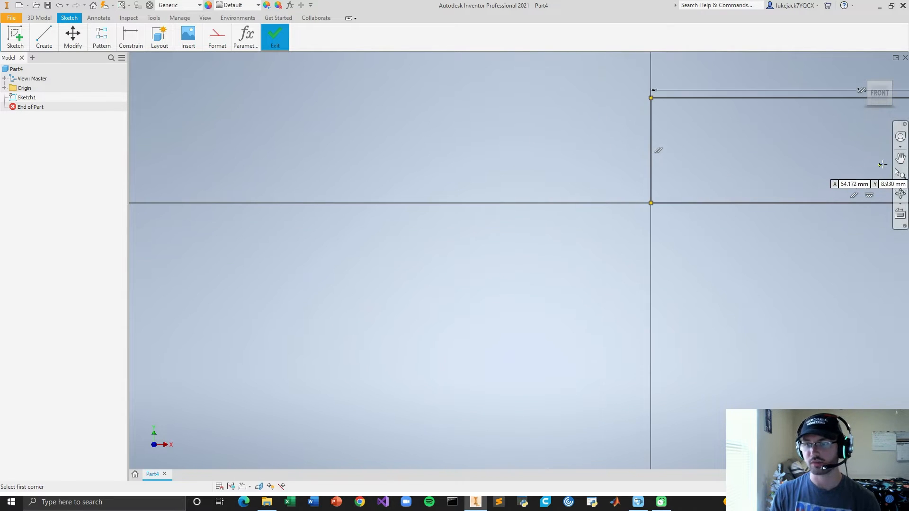
left_click(900, 158)
left_click_drag(899, 163, 538, 210)
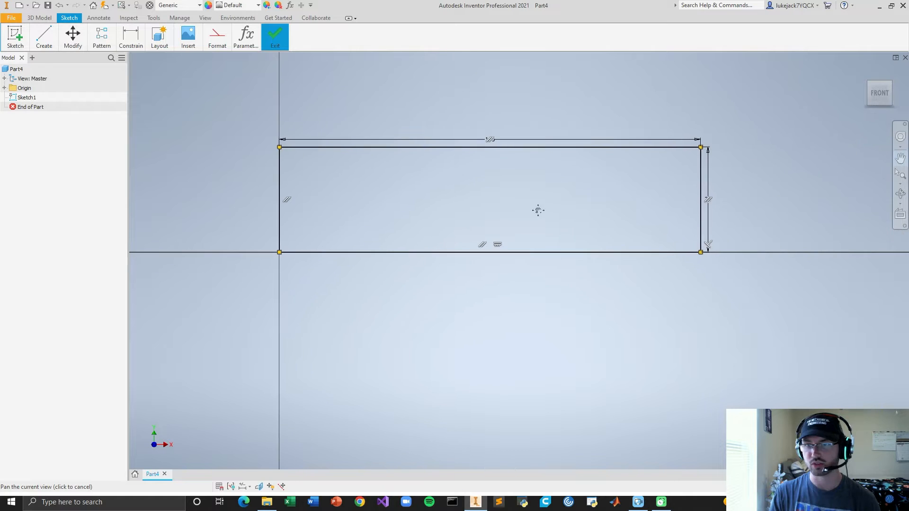
left_click(900, 160)
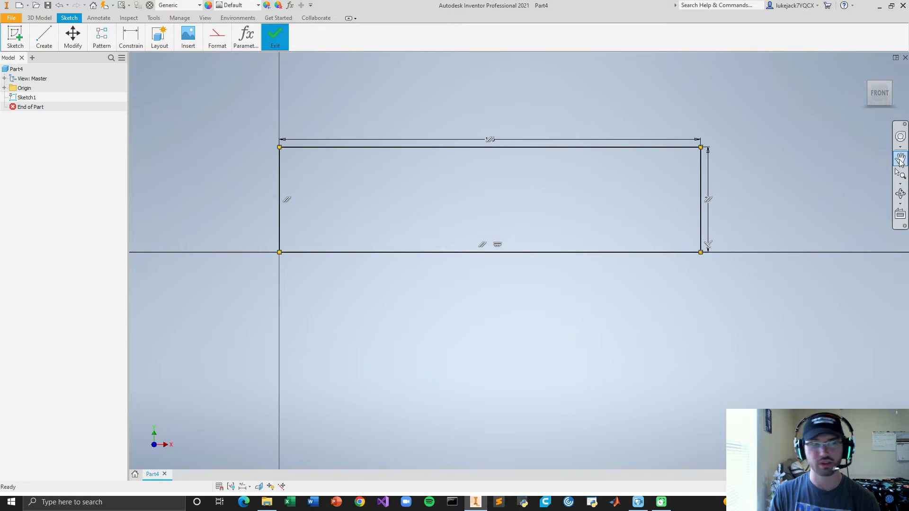
Revolve the rectangle 180 degrees about its lower long edge to form a half-cylinder
left_click(50, 18)
left_click(72, 37)
left_click(42, 68)
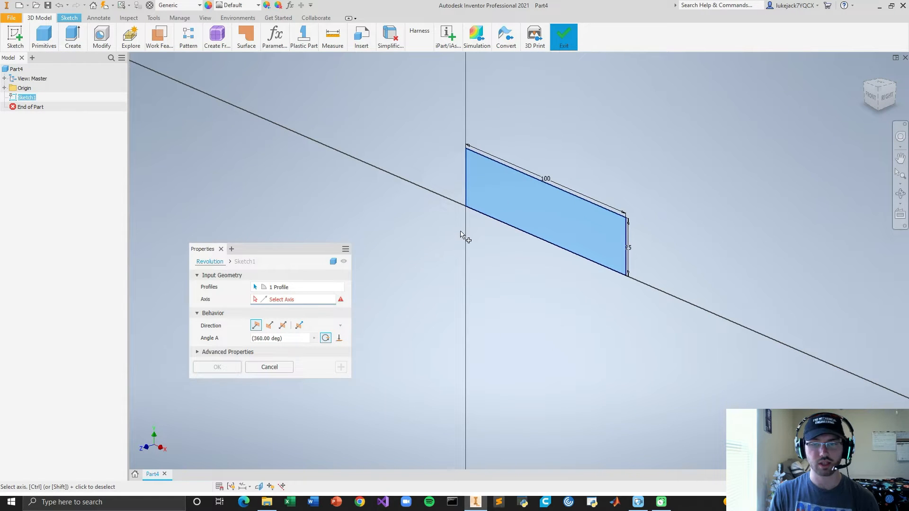
left_click(525, 232)
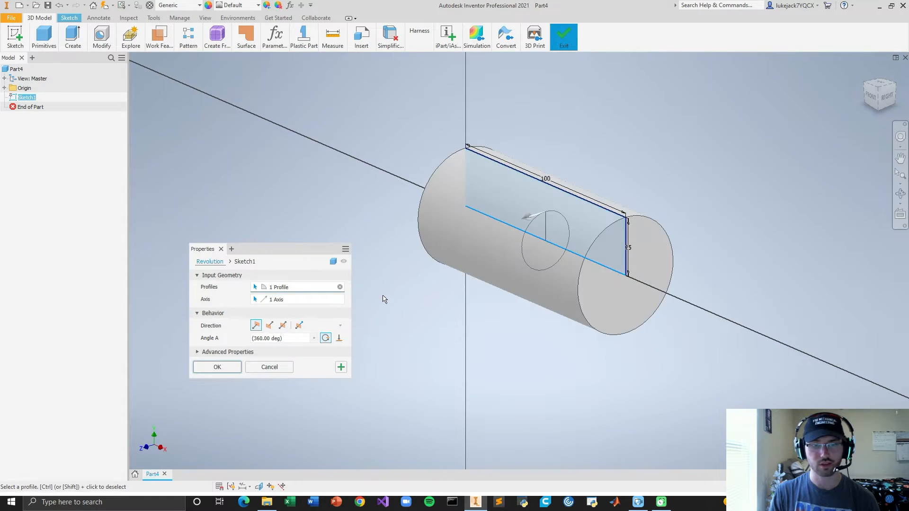
left_click(294, 338)
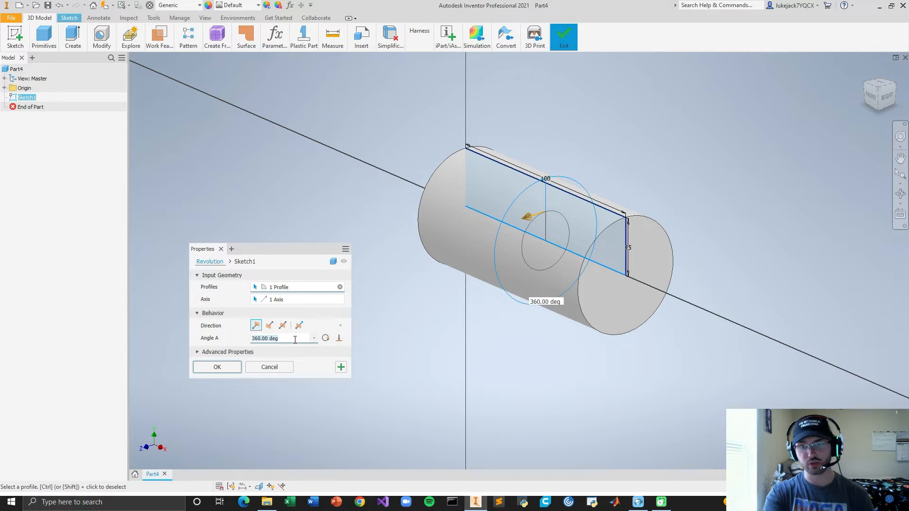
type("18")
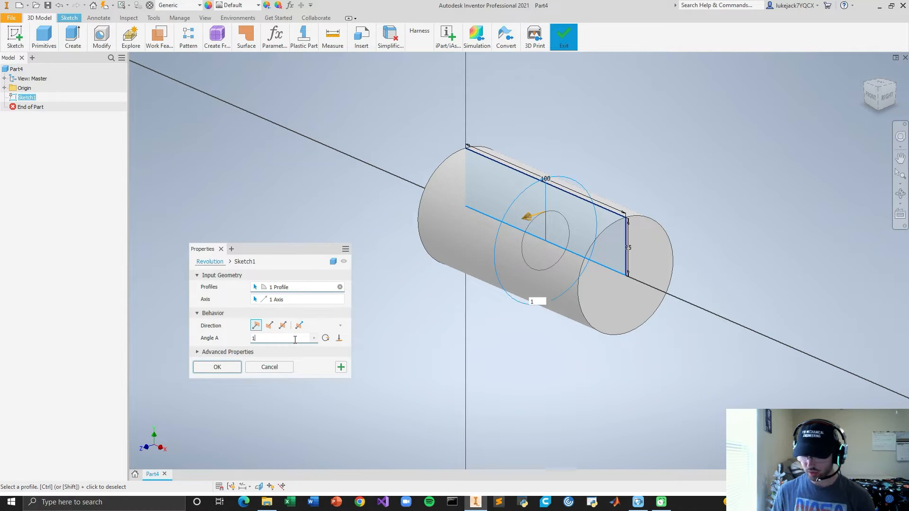
key("Return")
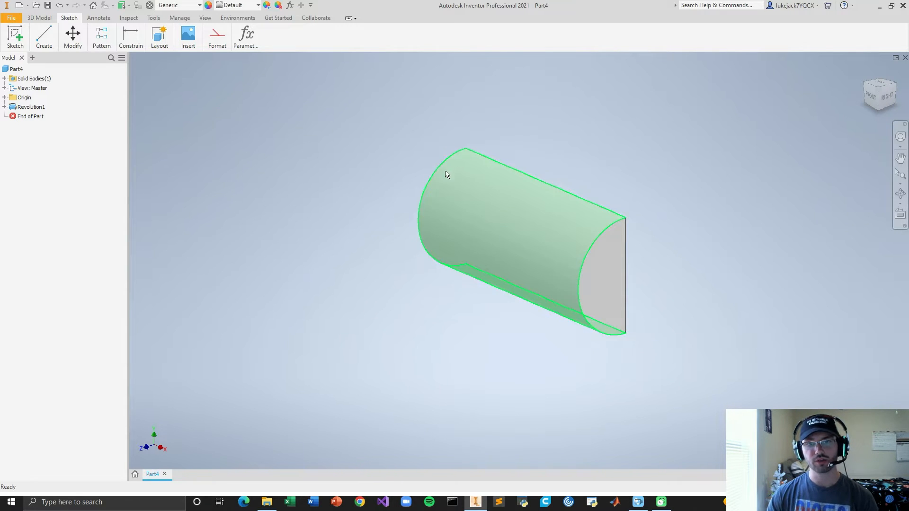
left_click(423, 235)
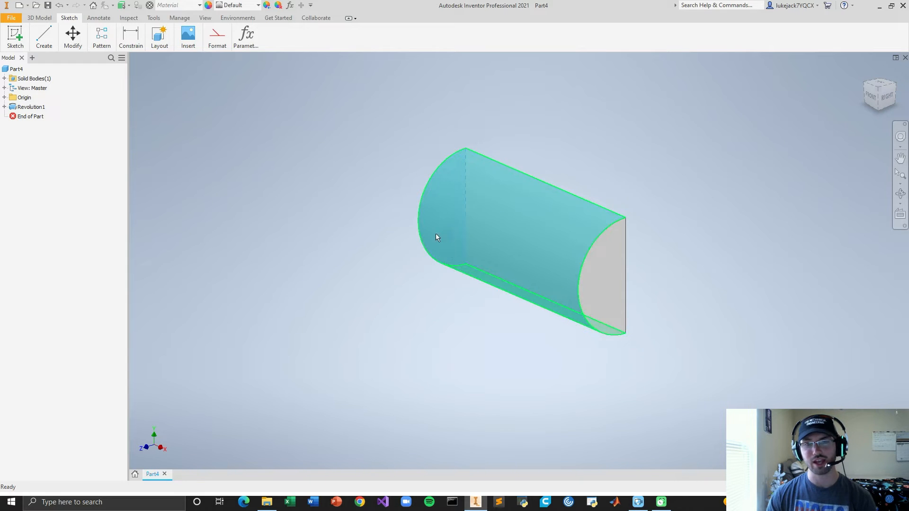
left_click(387, 261)
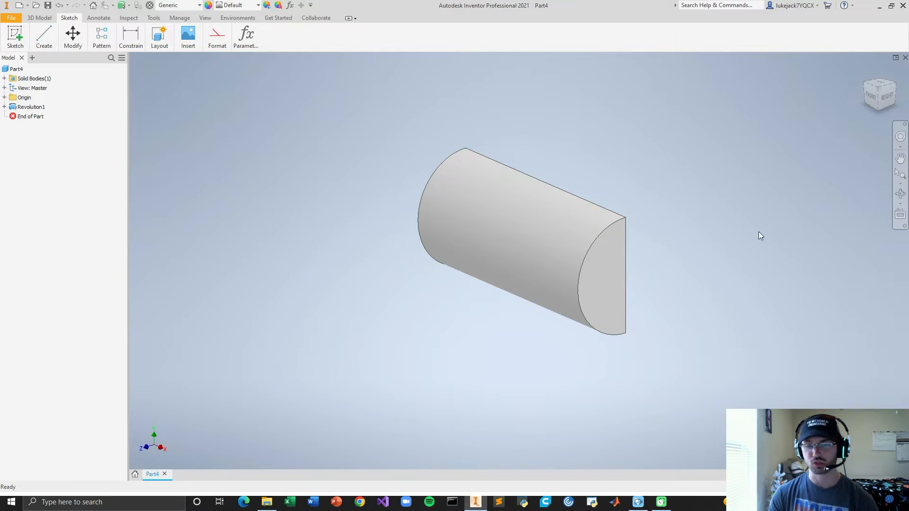
Start a sketch on the half-cylinder's flat face and draw a 10 mm line down its short edge from the upper corner
left_click(895, 84)
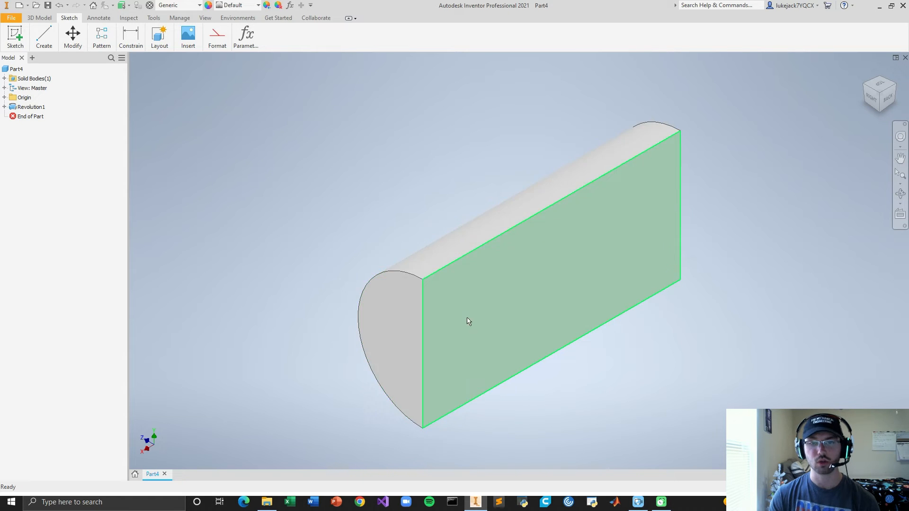
left_click(44, 37)
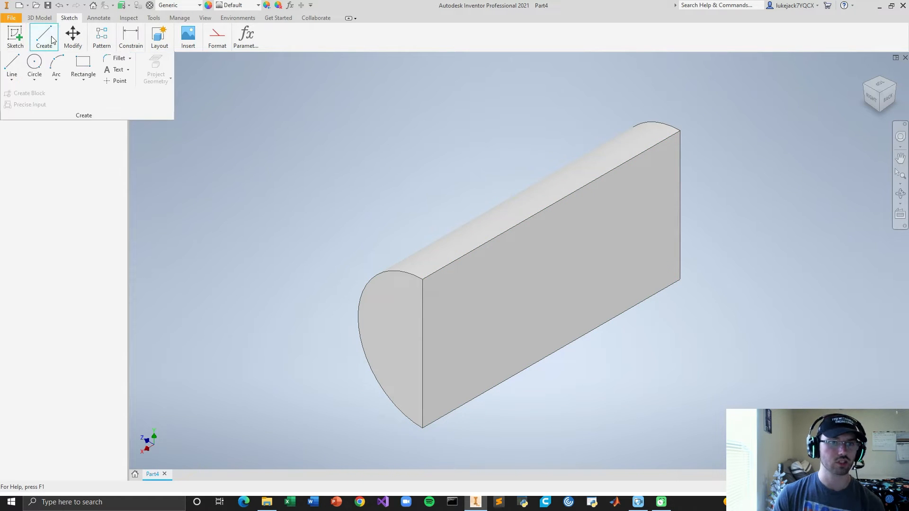
left_click(11, 66)
left_click(463, 284)
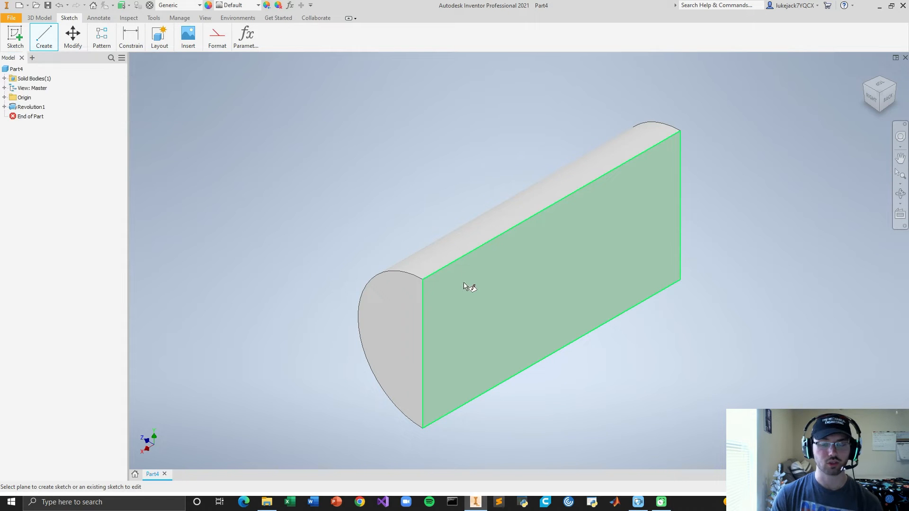
middle_click_drag(666, 215, 796, 174)
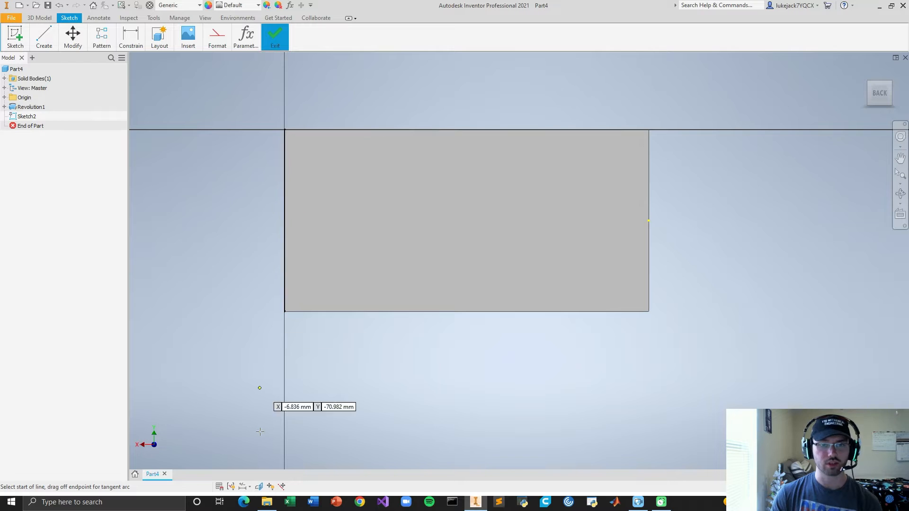
left_click(284, 130)
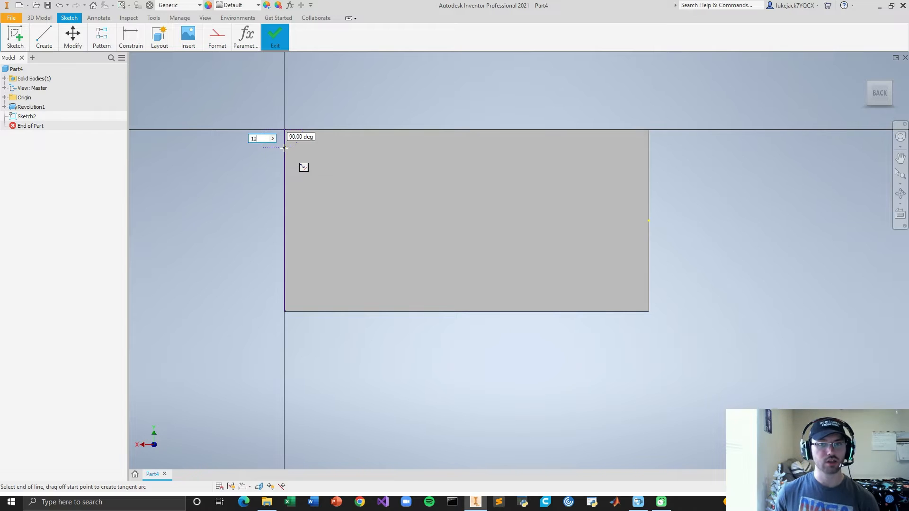
type("10")
key("Return")
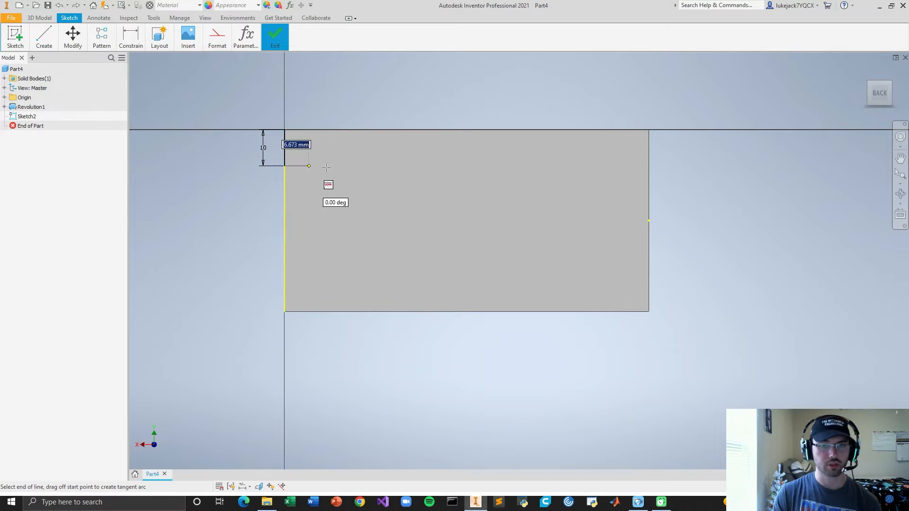
Continue with a 30 mm horizontal line and a 30 mm line downward, and draw a horizontal line back to the face's edge
type("33")
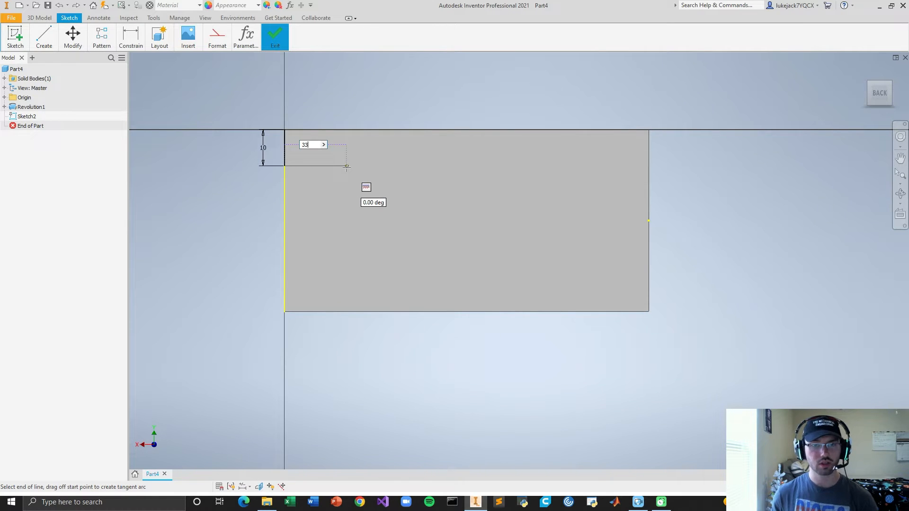
key("Return")
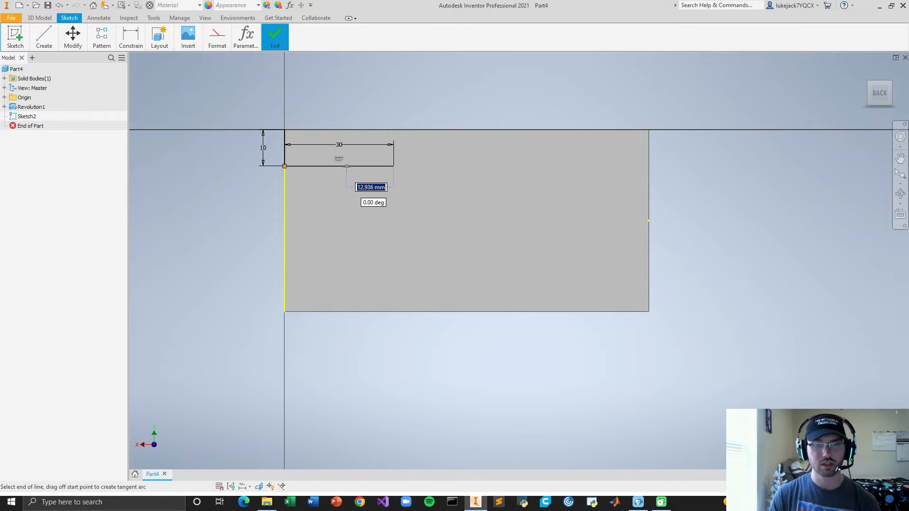
type("30")
key("Return")
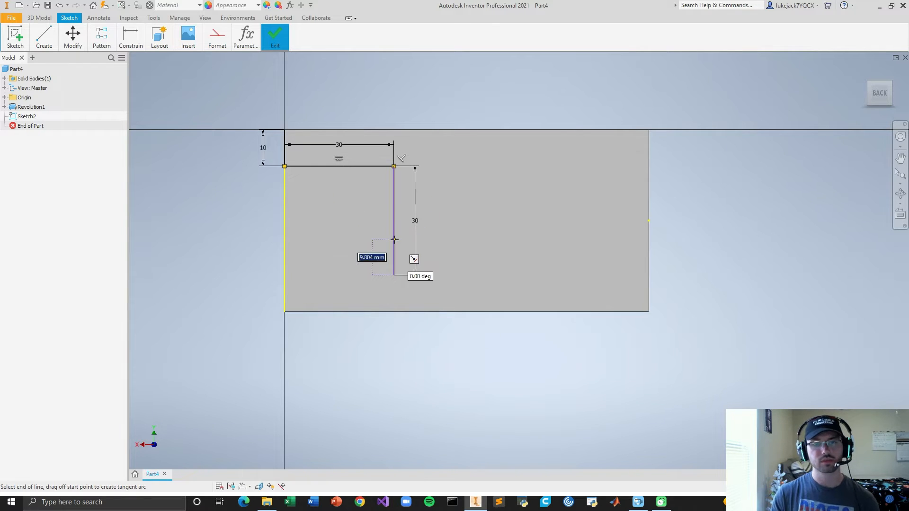
left_click(284, 275)
left_click(284, 166)
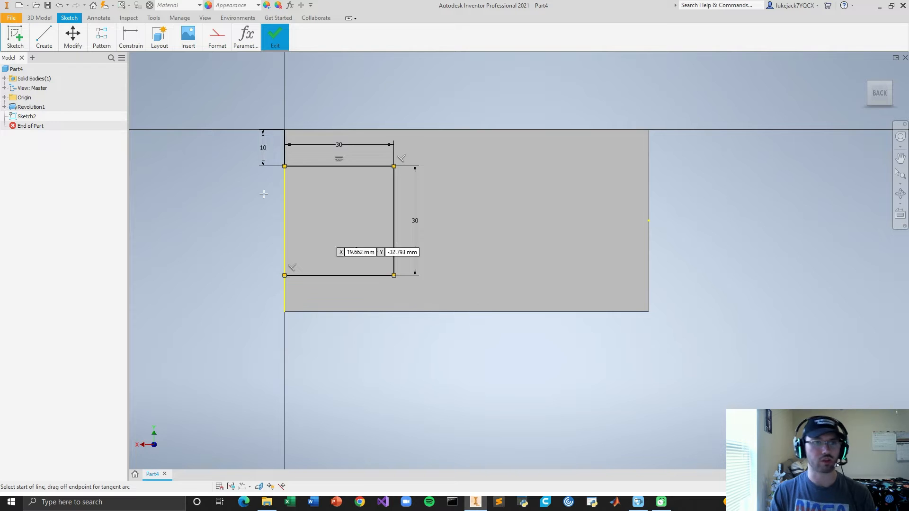
Draw a three-point semicircular arc bulging outward between the ends of the 30 mm vertical line
mouse_move(52, 39)
left_click(56, 67)
left_click(393, 166)
left_click(393, 275)
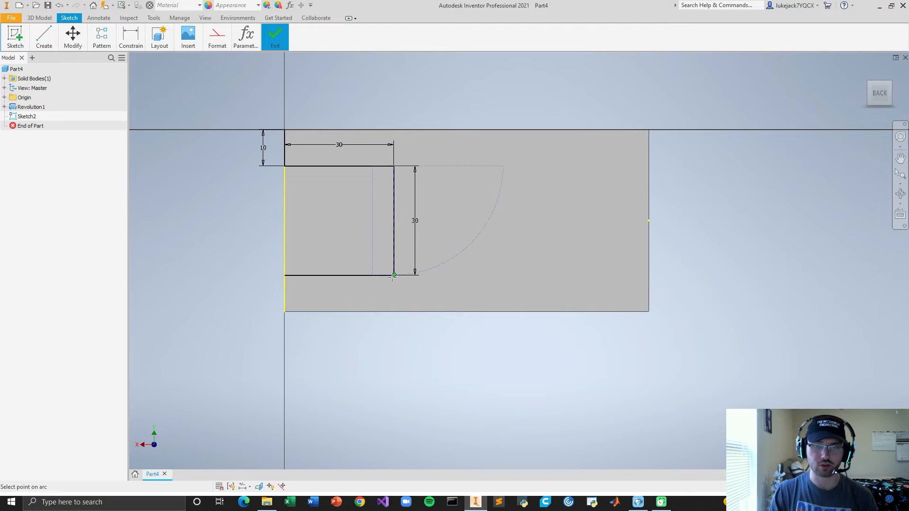
left_click(448, 216)
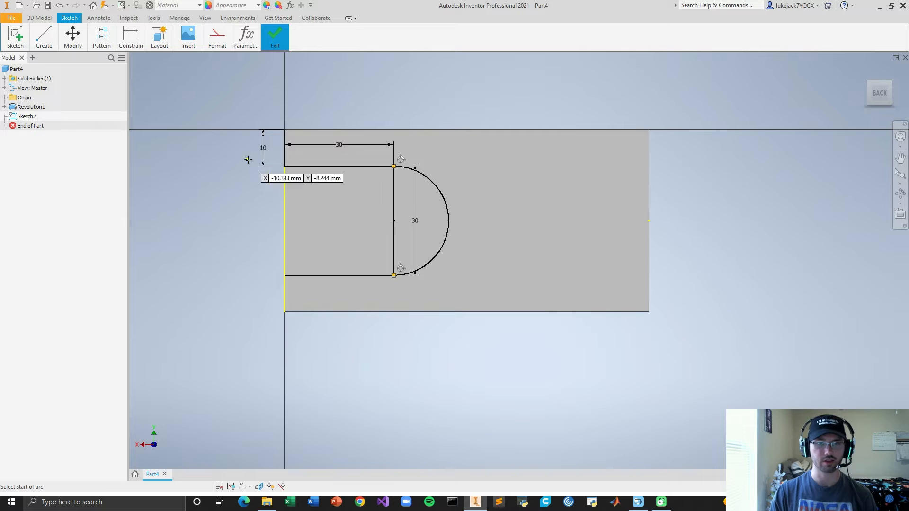
Close the slot's open side with a line along the face's short edge, joining the two horizontal lines
key("l")
left_click(284, 167)
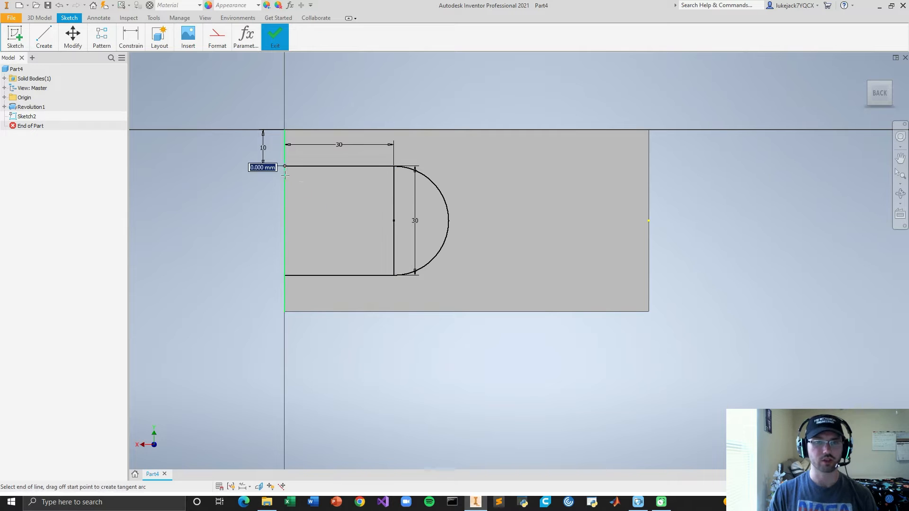
double_click(285, 275)
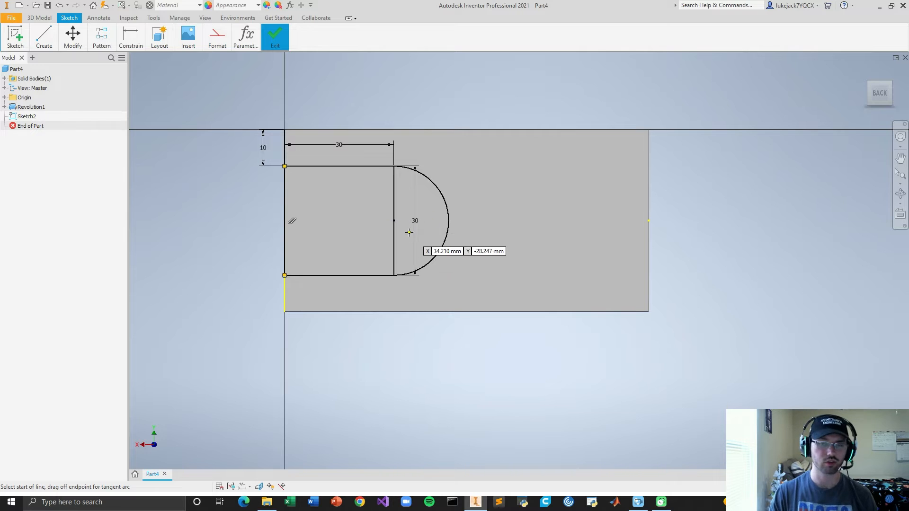
Cut the rectangular and semicircular slot profiles 50 mm into the half-cylinder with an Extrude
left_click(40, 18)
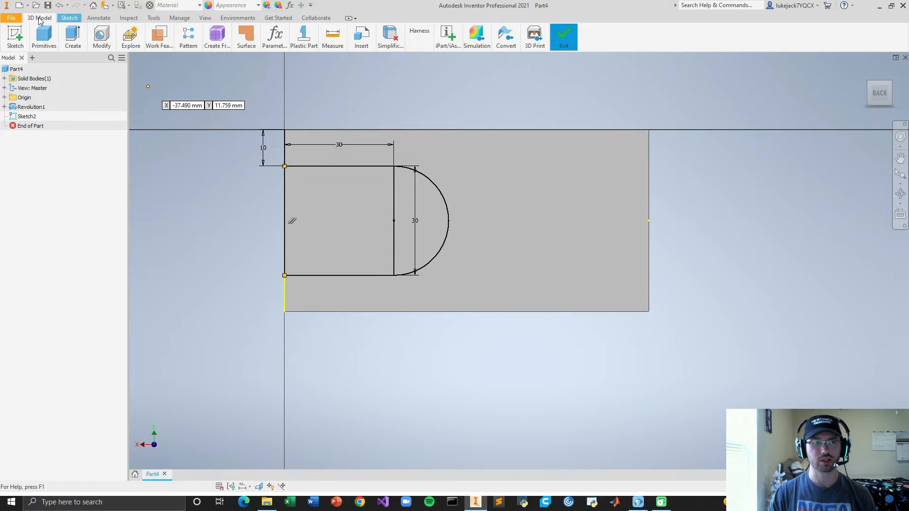
mouse_move(72, 40)
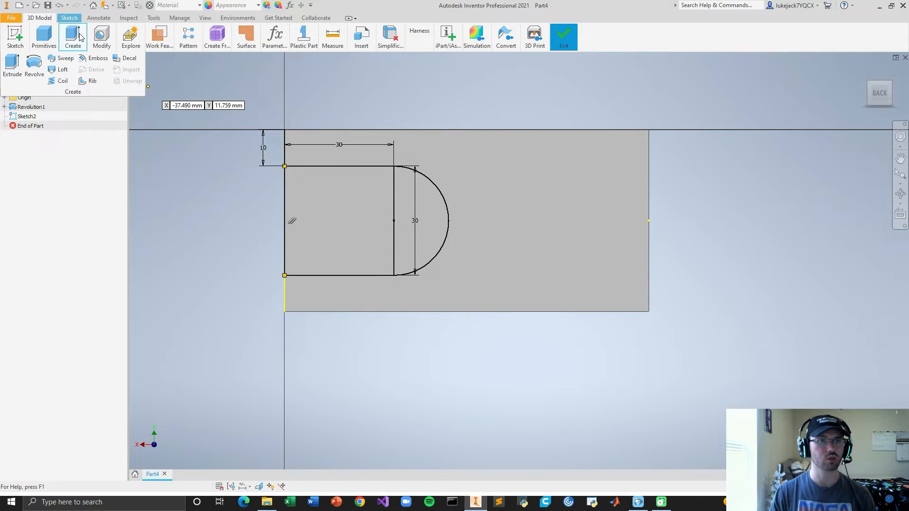
left_click(12, 67)
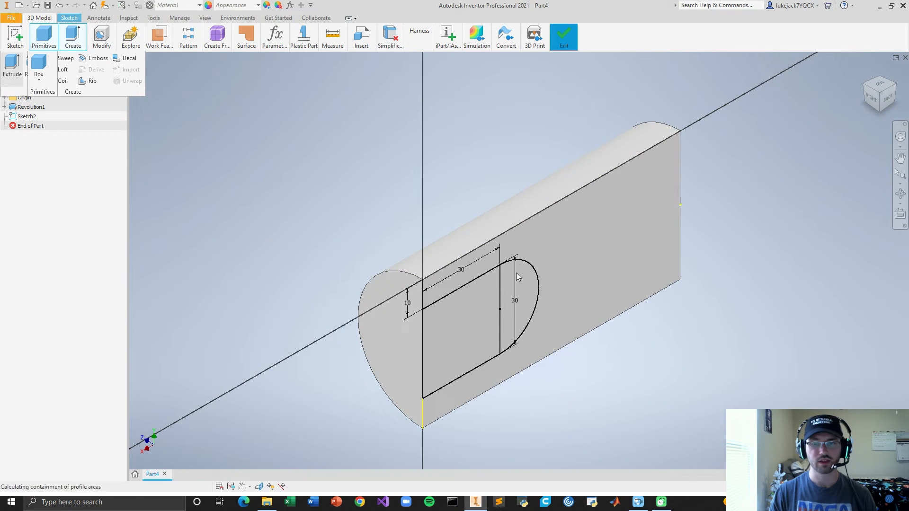
left_click(528, 281)
left_click(483, 308)
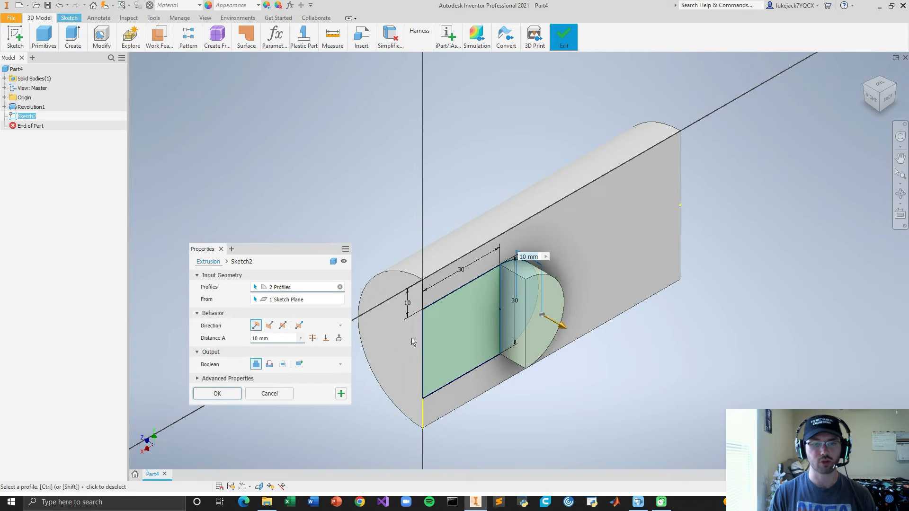
left_click(270, 364)
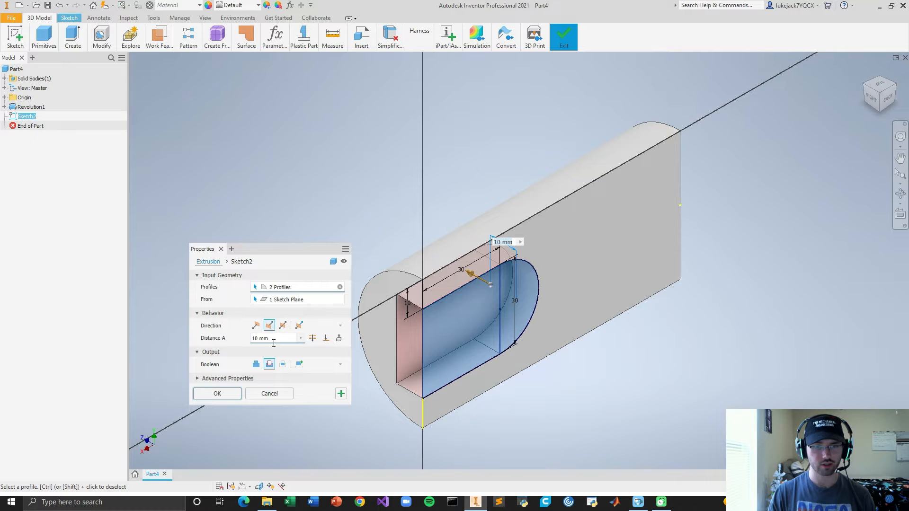
type("50")
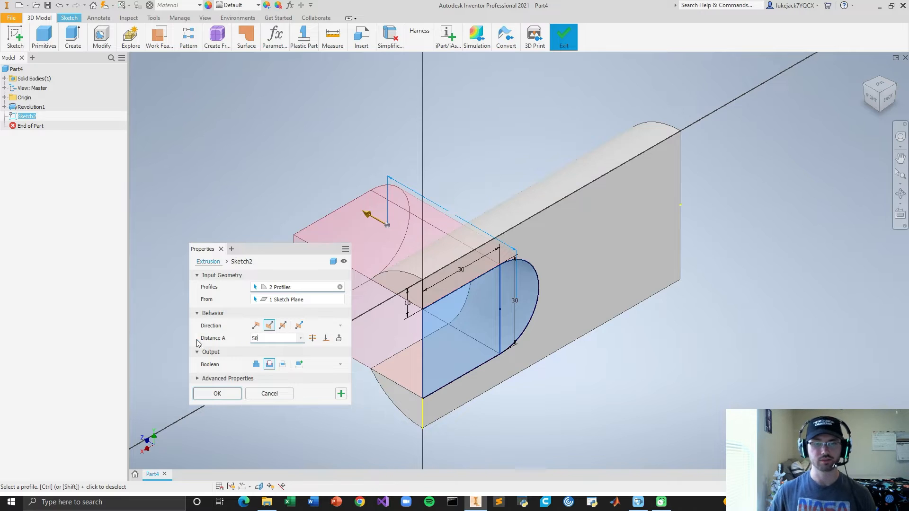
key("Return")
Start a line sketch on the slot's flat inner side face
left_click(862, 85)
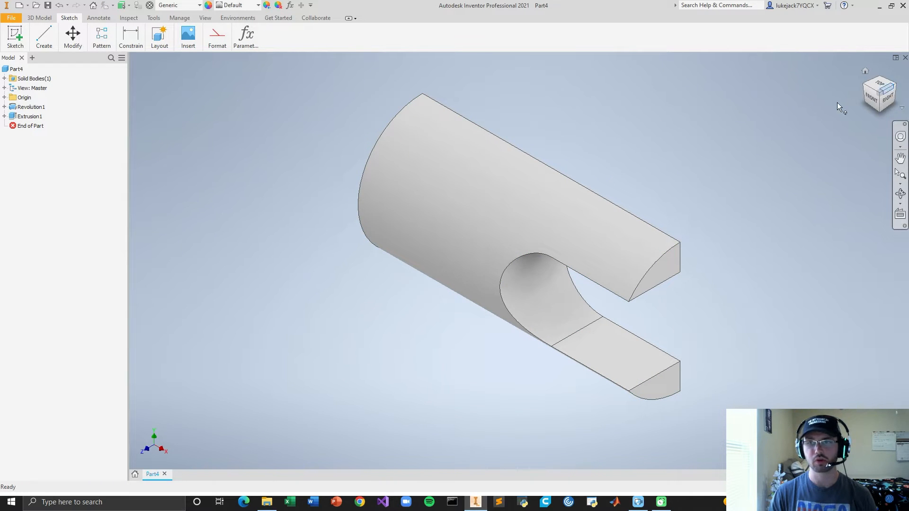
left_click(878, 112)
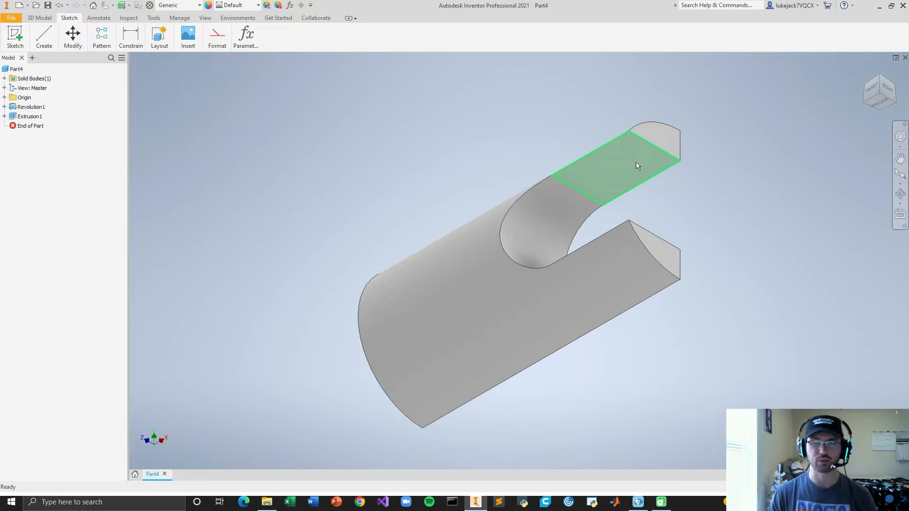
left_click(48, 37)
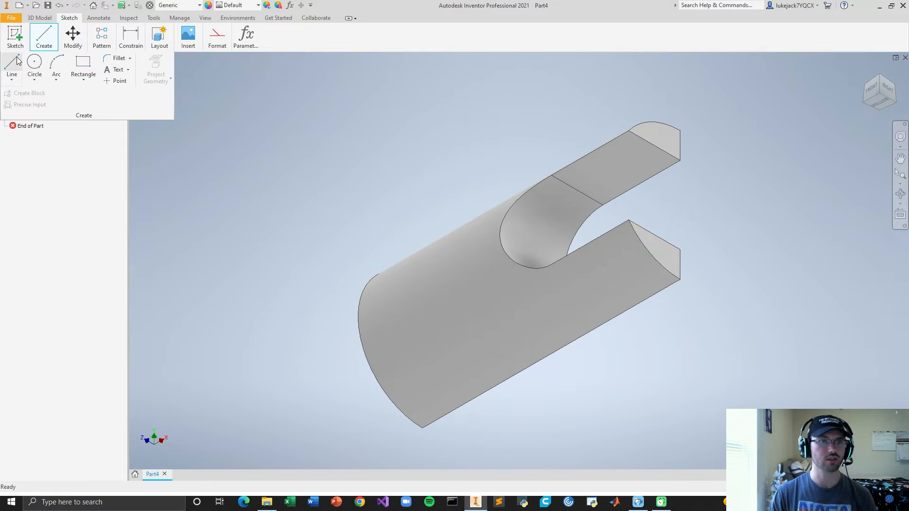
left_click(635, 185)
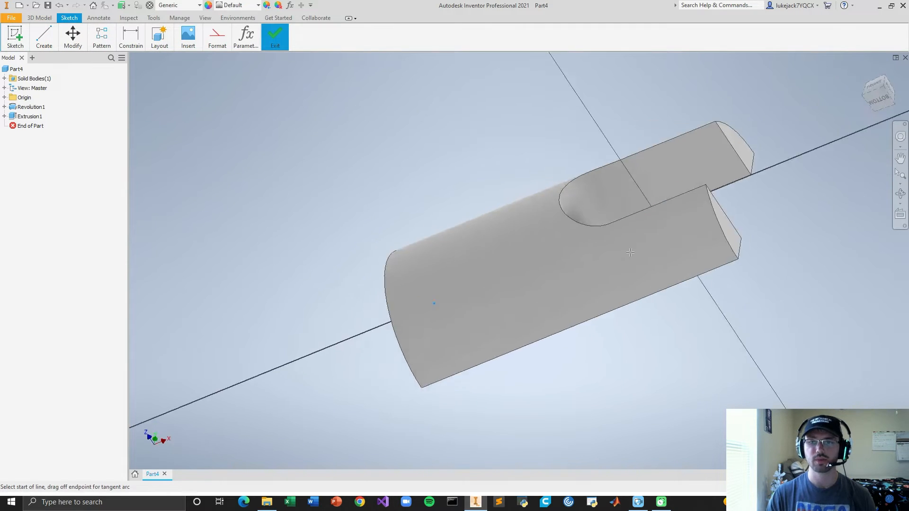
middle_click_drag(861, 168, 640, 154)
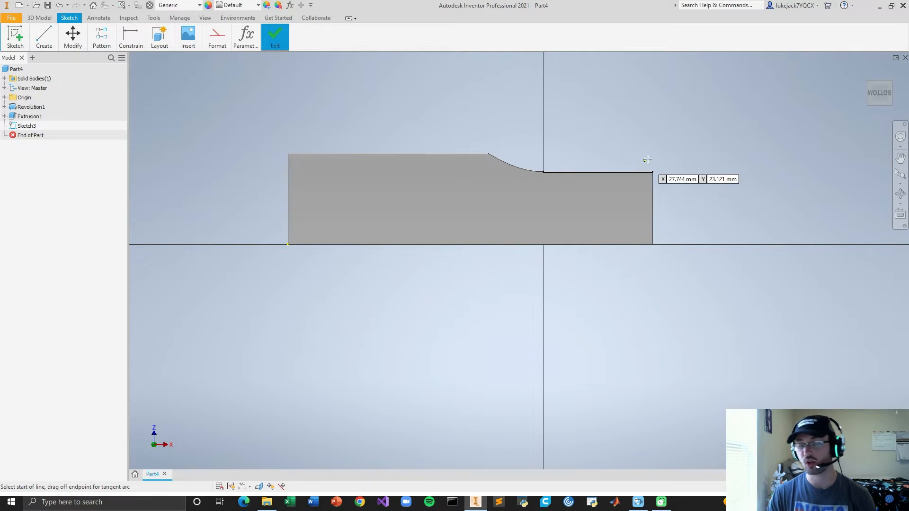
Draw an 8 mm line along the face's long straight edge from the slotted end's corner, and continue it with a 9 mm line
left_click(652, 243)
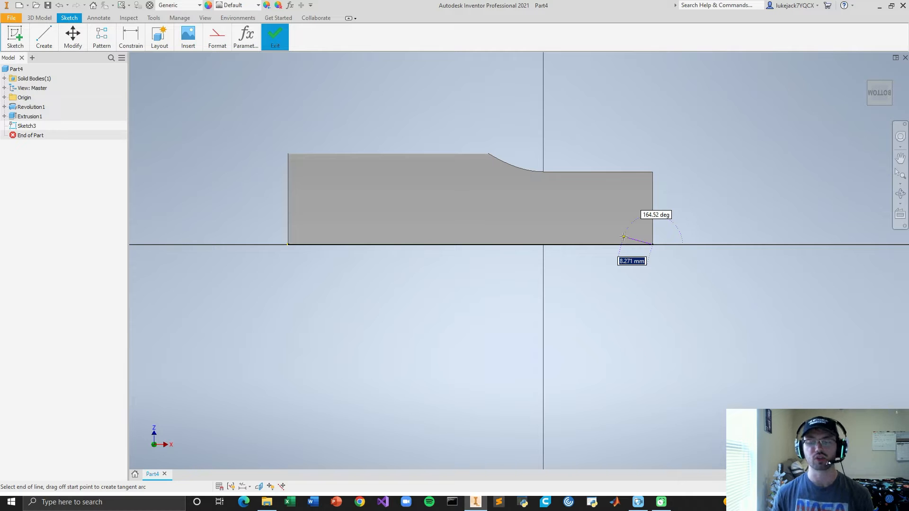
mouse_move(624, 236)
left_mouse_down()
mouse_move(690, 214)
mouse_move(617, 244)
left_mouse_up()
type("8")
key("Return")
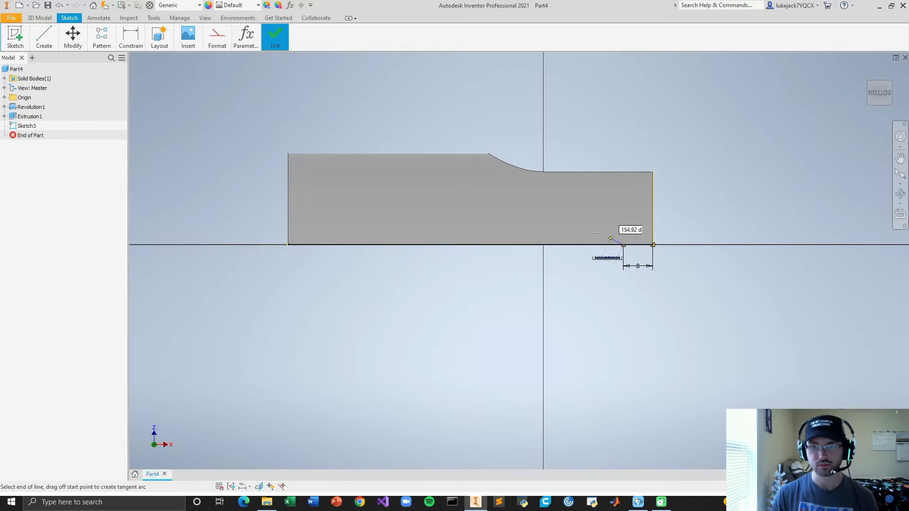
left_click_drag(623, 245, 587, 243)
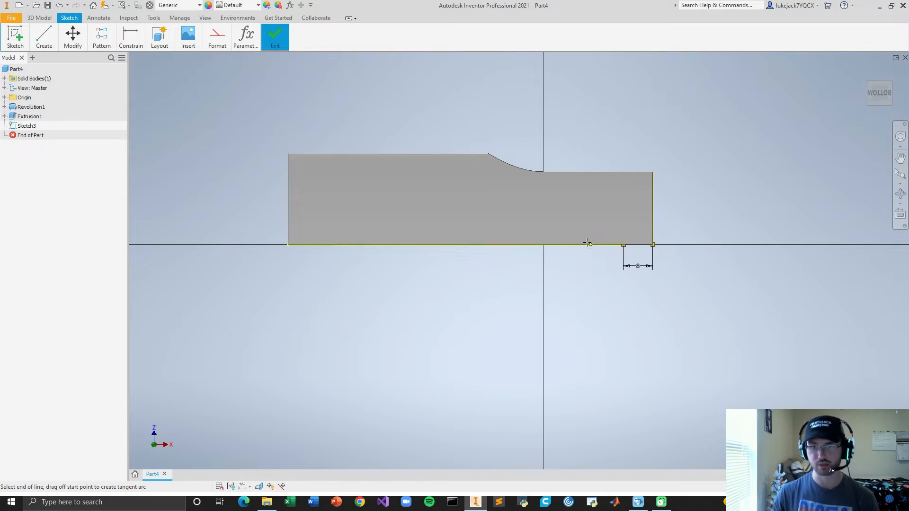
type("9")
key("Return")
Draw a three-point semicircular arc between the ends of the 9 mm line, bulging into the part
left_click(44, 38)
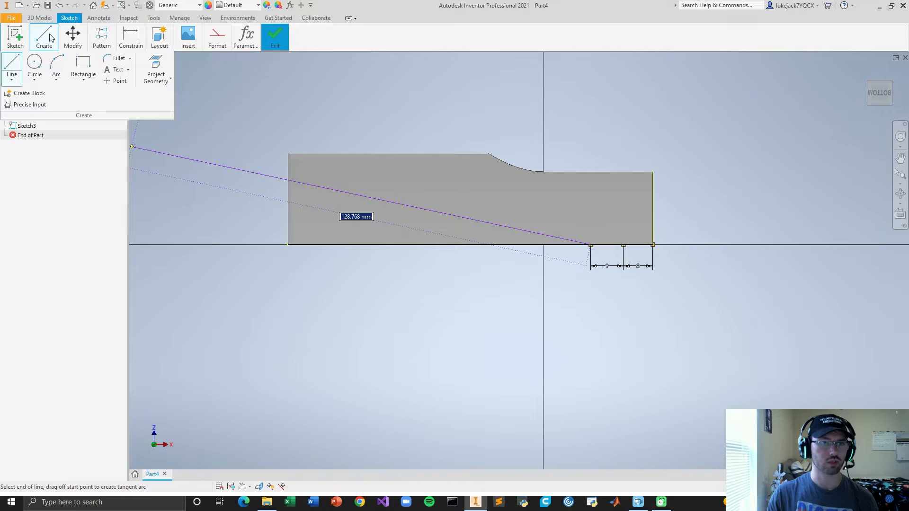
left_click(57, 66)
left_click(590, 245)
left_click(624, 244)
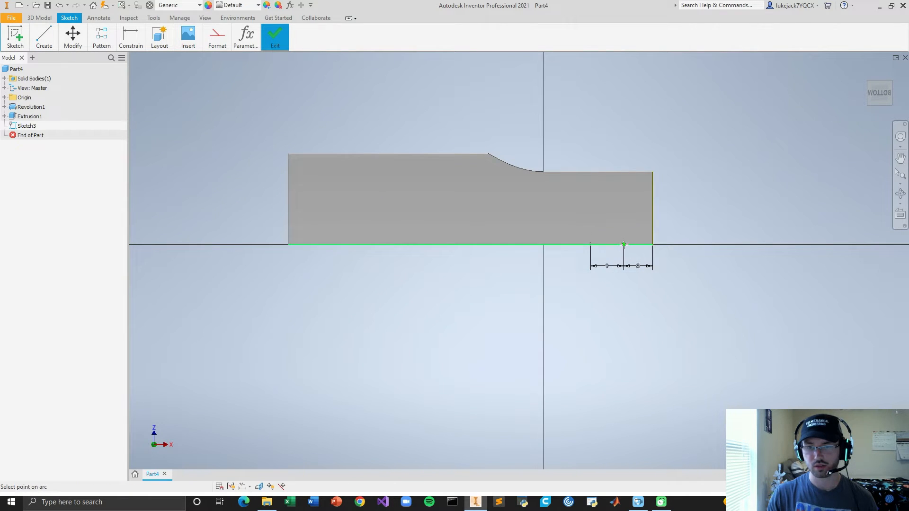
left_click(604, 227)
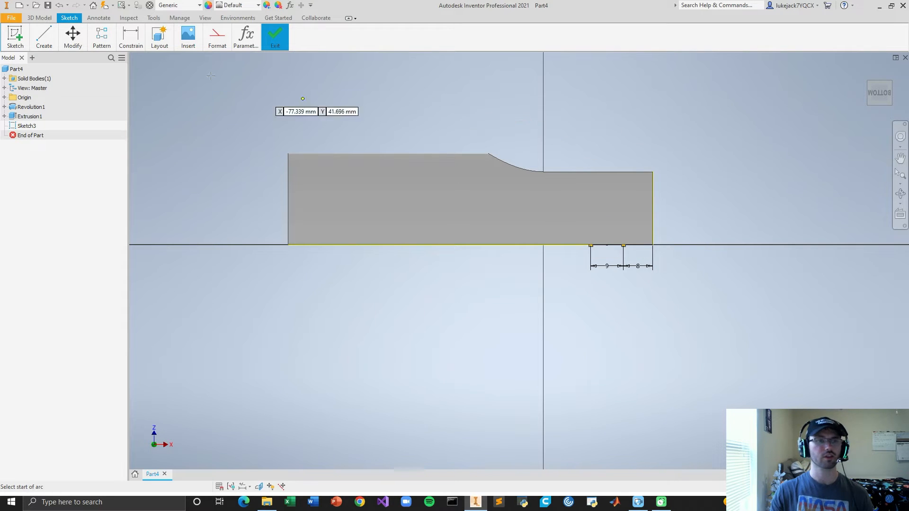
Cut the semicircular profile through the part with a symmetric Extrude, using a distance of 10000
left_click(40, 18)
left_click(67, 34)
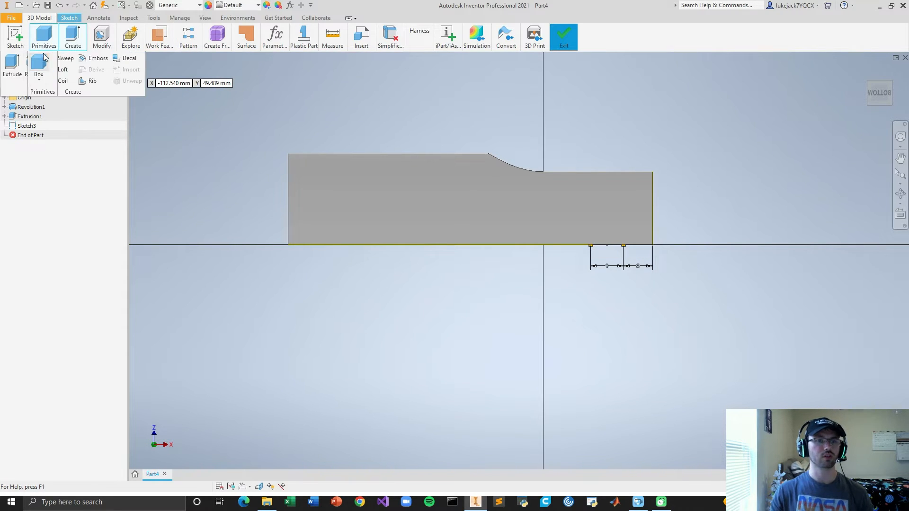
left_click(17, 69)
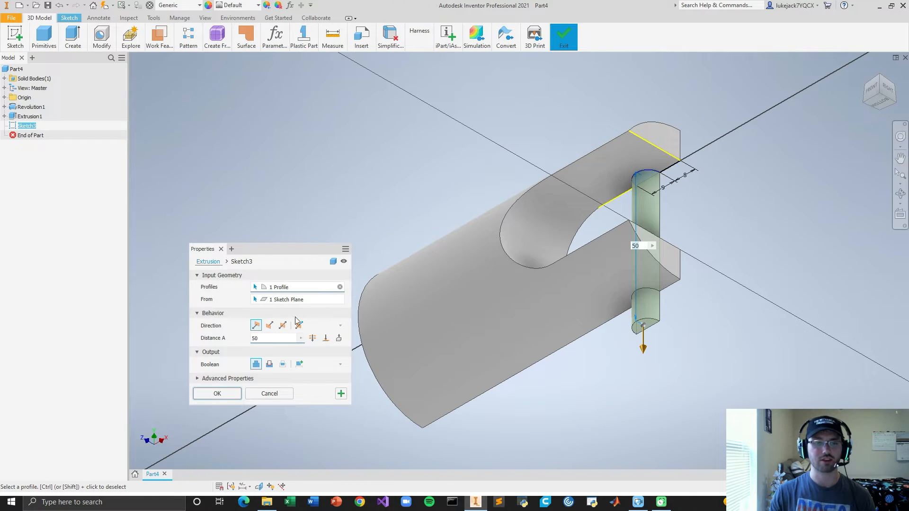
left_click(283, 325)
left_click(270, 364)
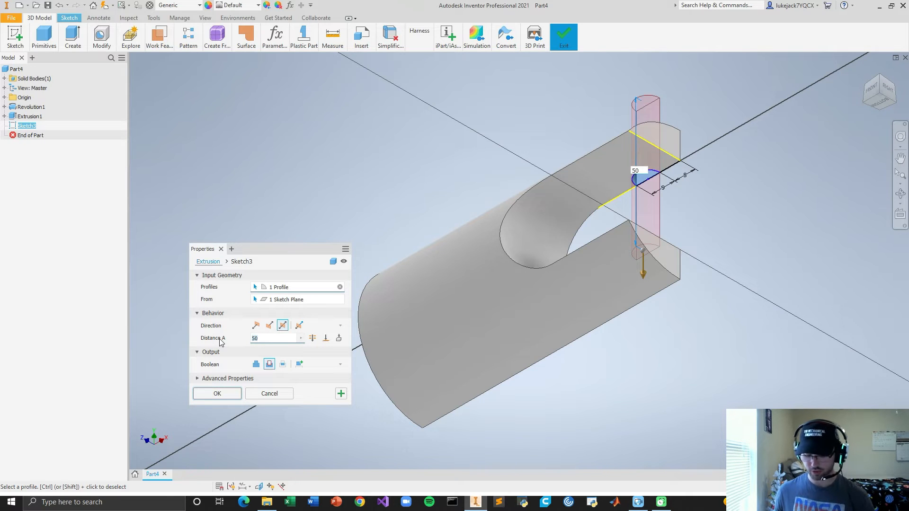
type("100")
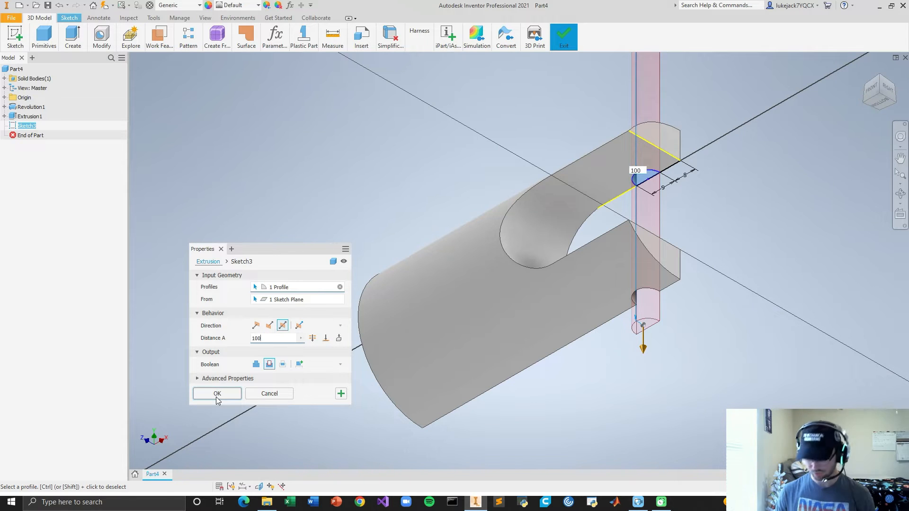
type("00")
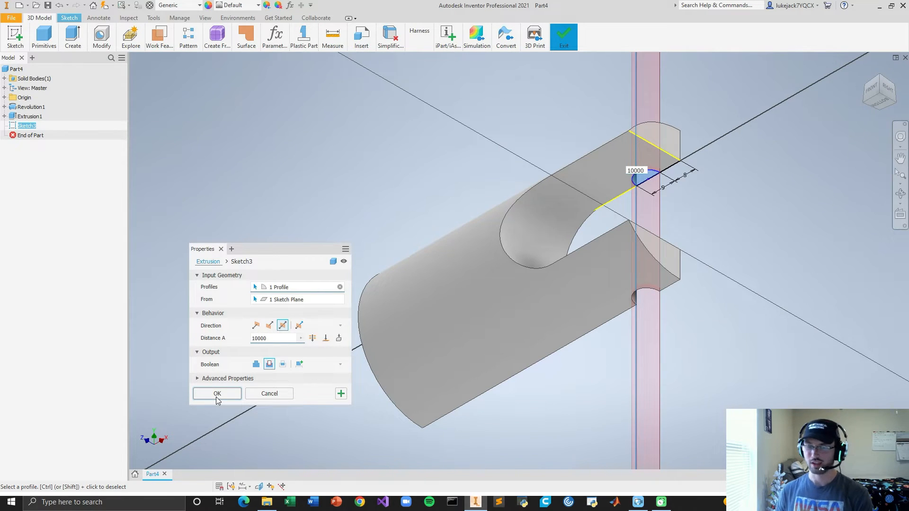
left_click(215, 397)
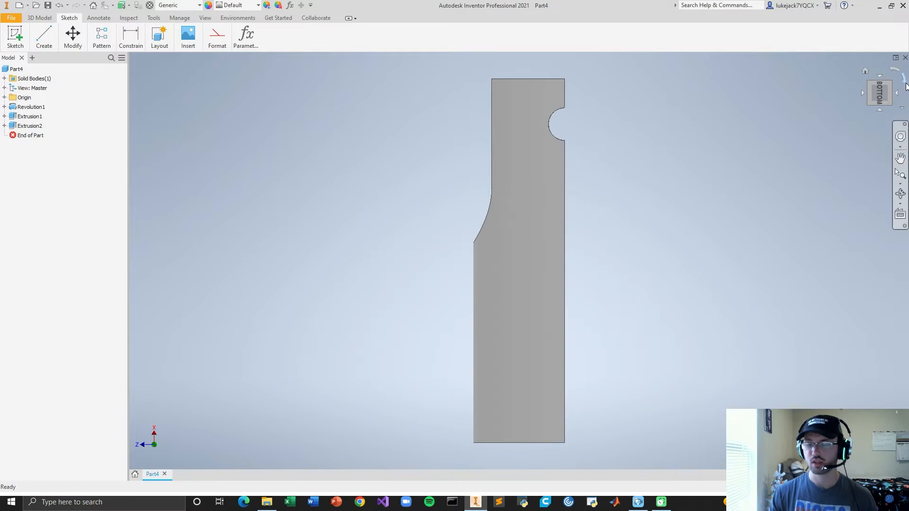
Start a sketch on the slot's flat side face and draw a 12 mm vertical line up from the semicircular notch's inner end
left_click(905, 85)
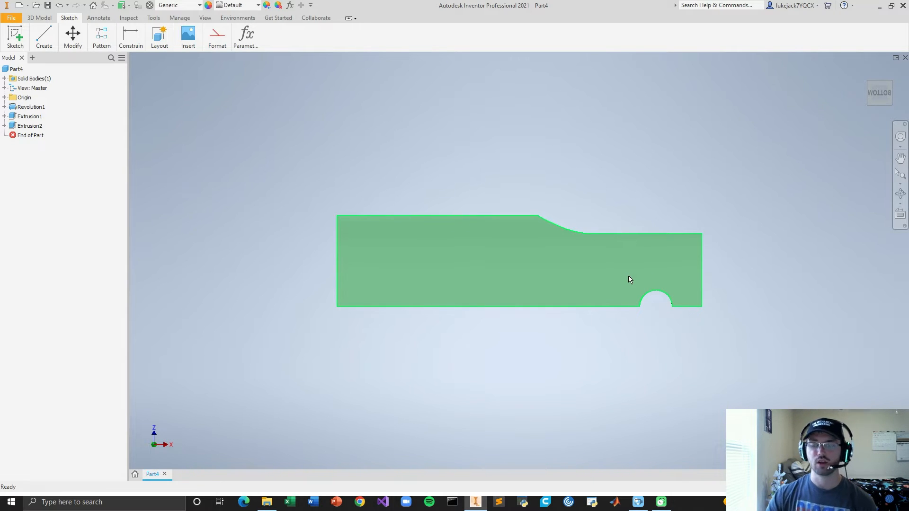
mouse_move(629, 275)
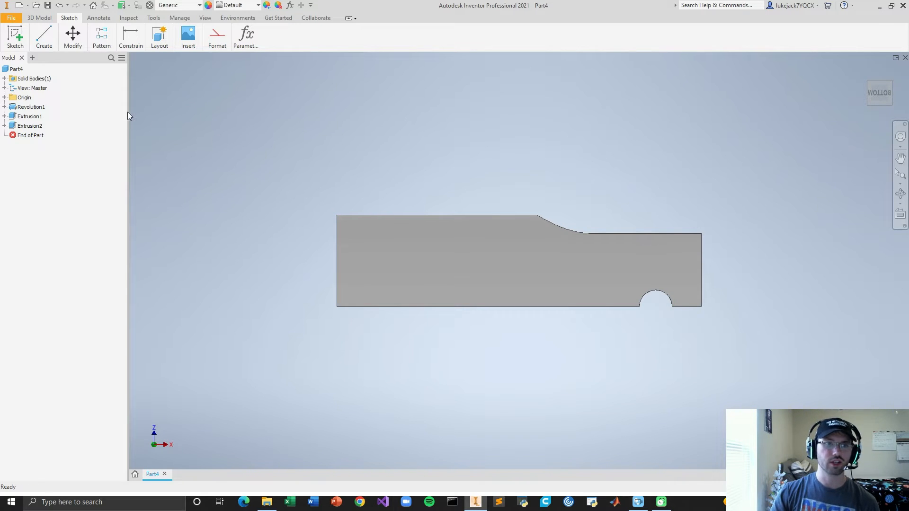
mouse_move(44, 37)
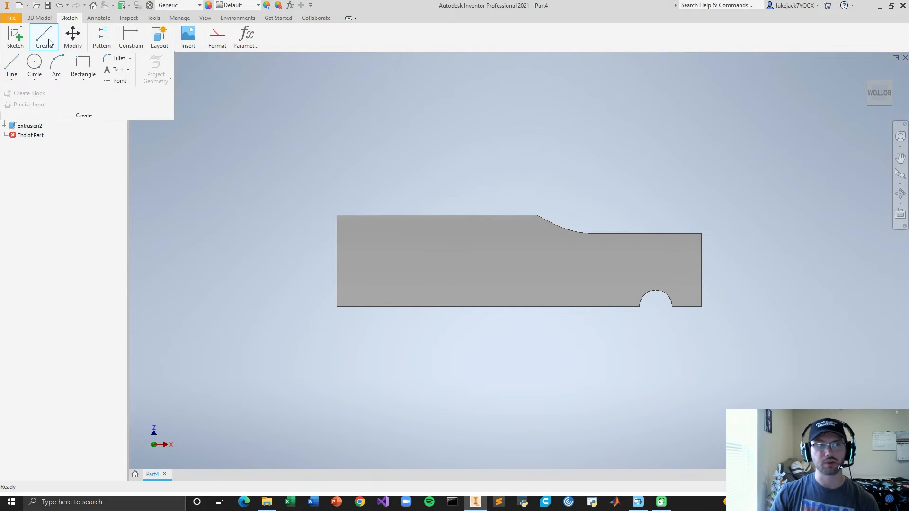
left_click(12, 64)
left_click(669, 292)
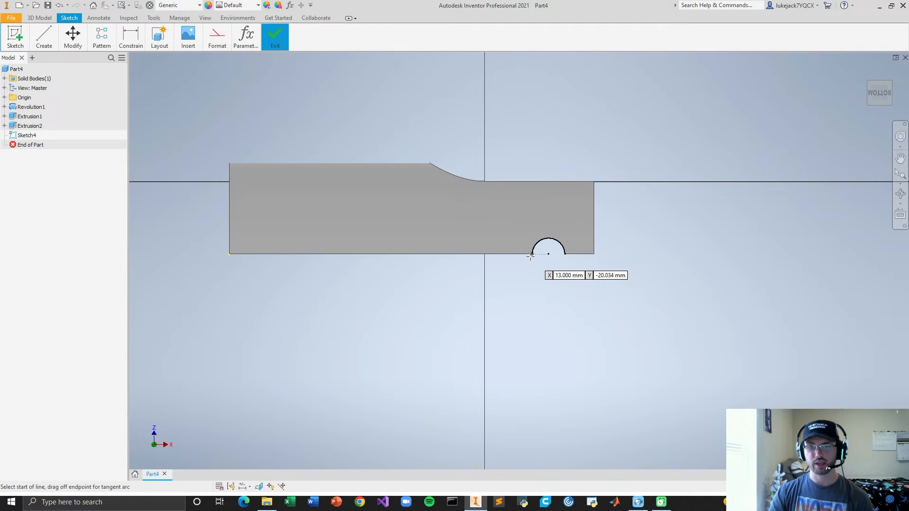
left_click(531, 254)
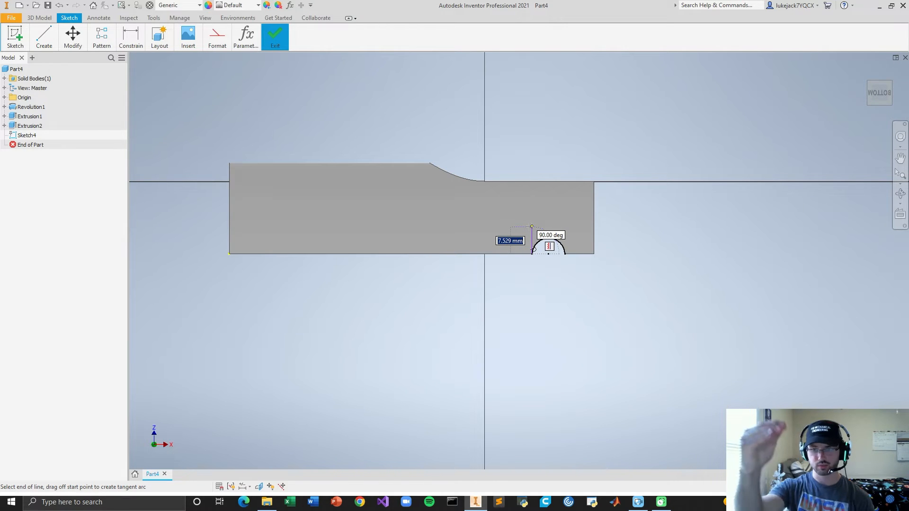
type("12")
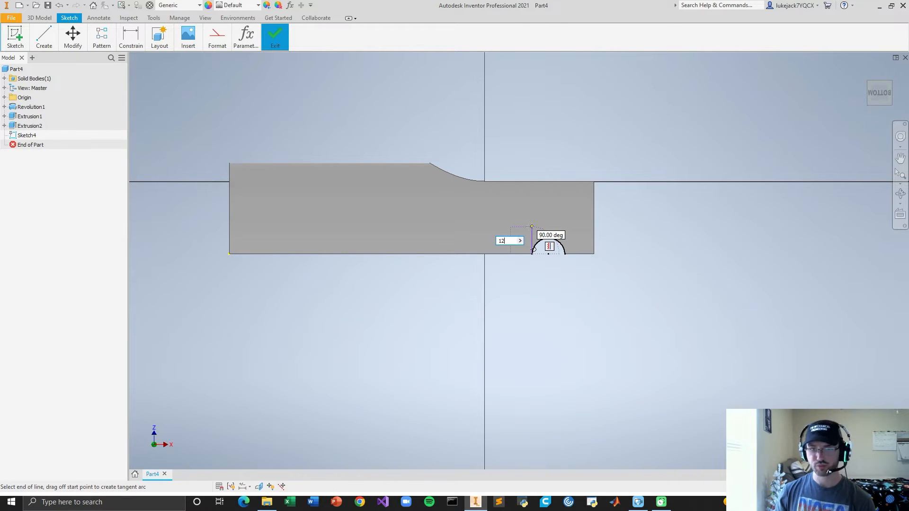
key("Return")
Draw a three-point arc from the 12 mm line's upper end over the notch to the lower corner of the slotted end
left_click(44, 38)
left_click(56, 66)
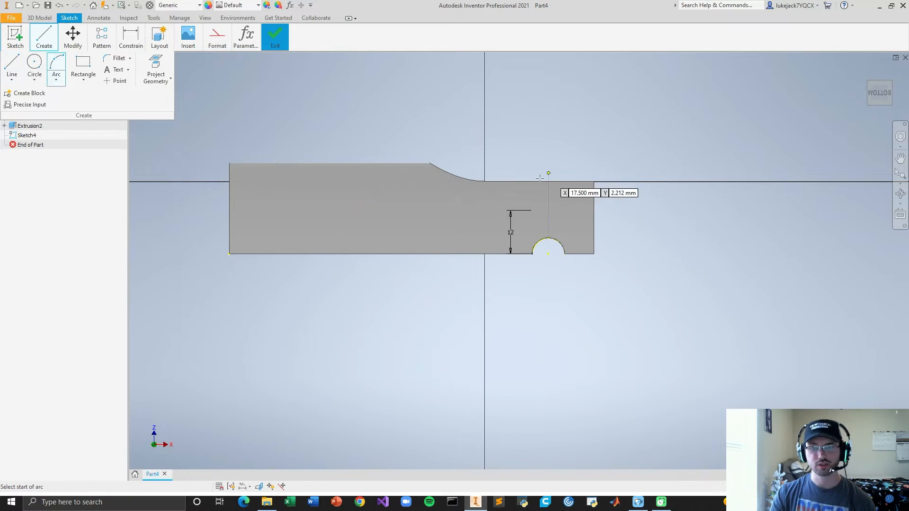
left_click(534, 212)
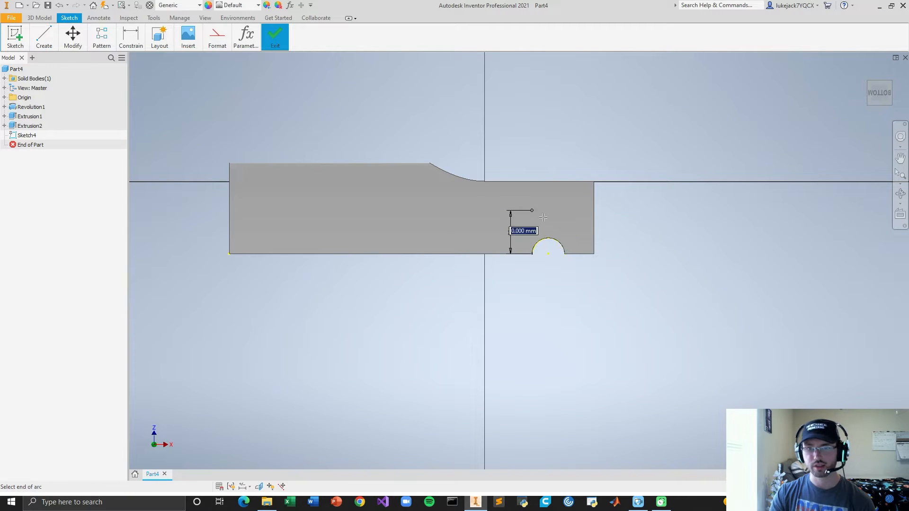
left_click(594, 254)
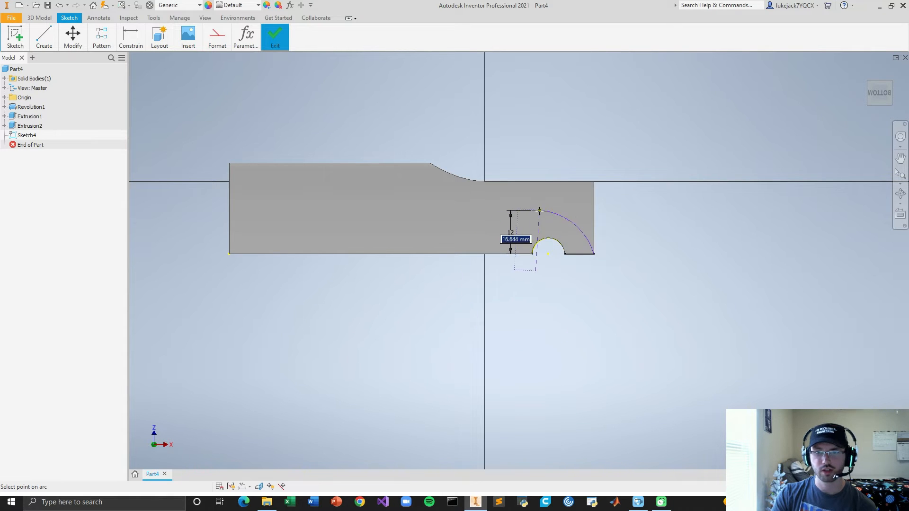
left_click(564, 220)
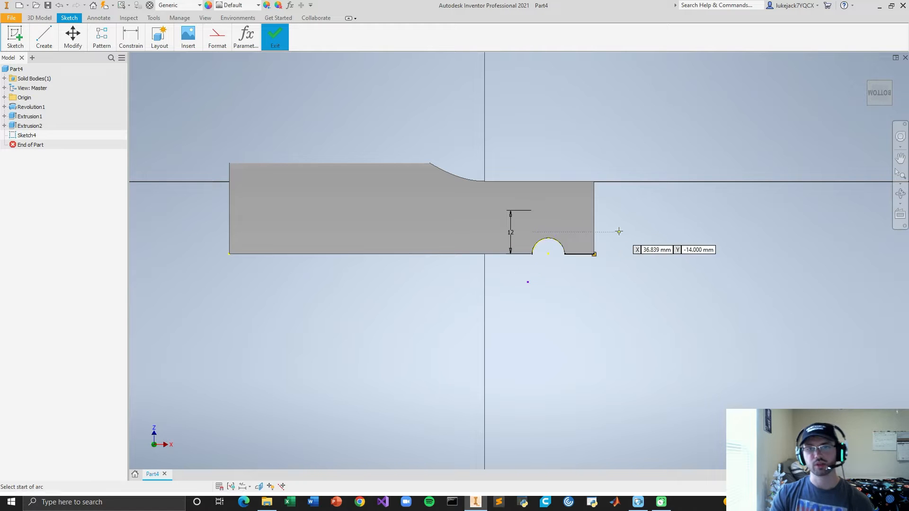
Draw a three-point arc from the 12 mm line's upper end to the upper edge's end where the slot's curve begins
left_click(530, 210)
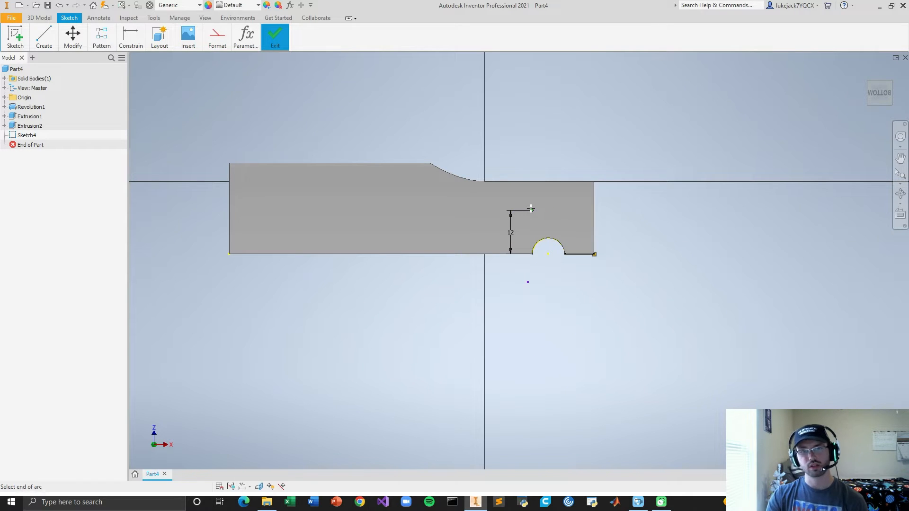
left_click(431, 163)
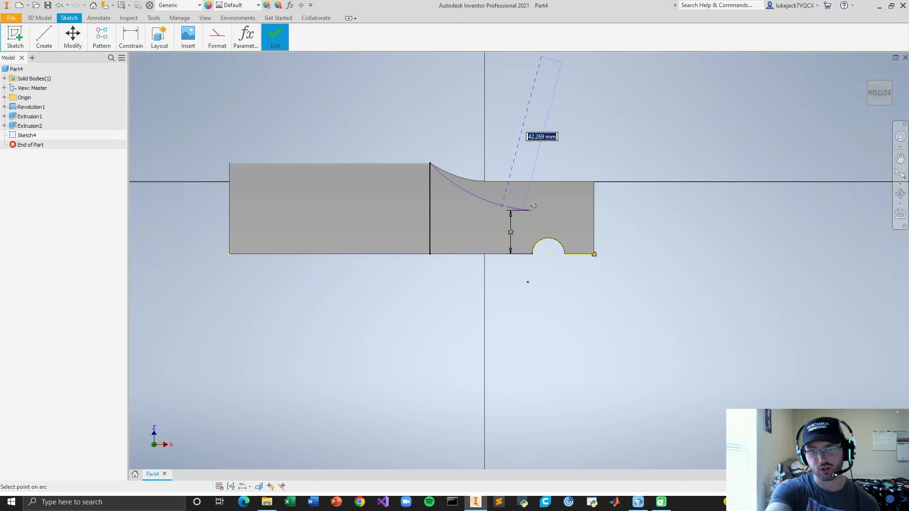
key("Escape")
key("Escape")
left_click(891, 82)
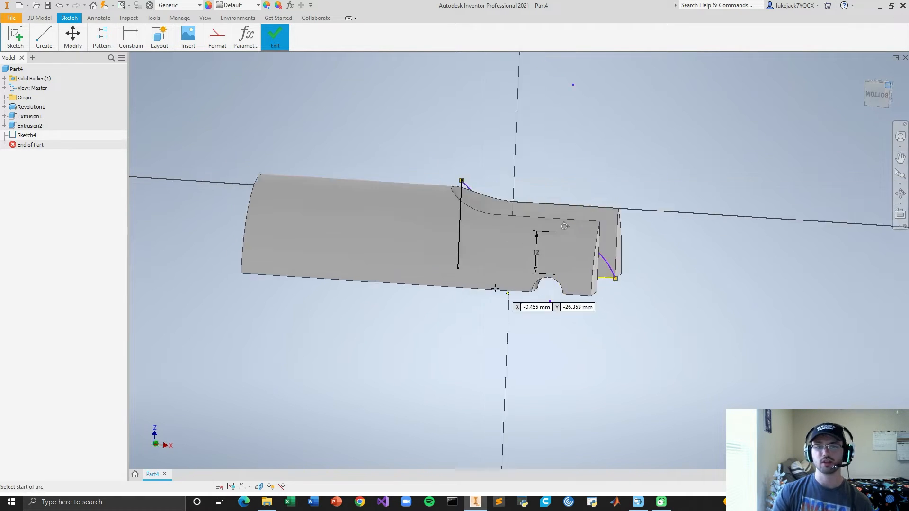
key("Escape")
left_click(872, 99)
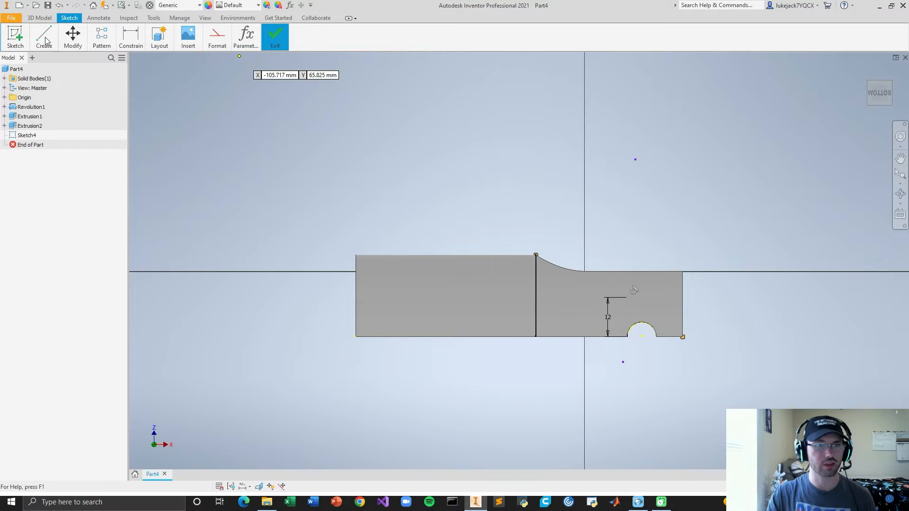
Close the cut profile with lines from the arc's upper end through the slot curve's end and upper corner to the slotted end's lower corner
mouse_move(44, 40)
left_click(12, 63)
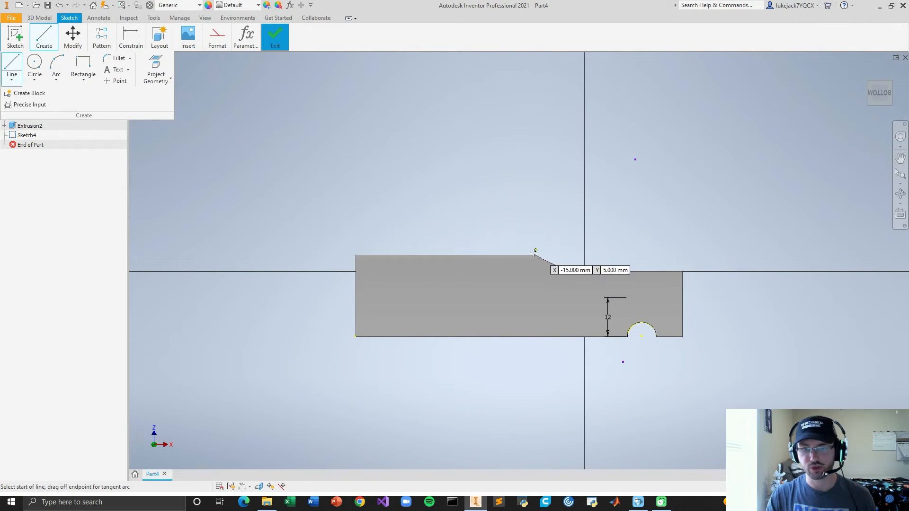
left_click_drag(536, 255, 585, 271)
left_click(682, 271)
double_click(682, 337)
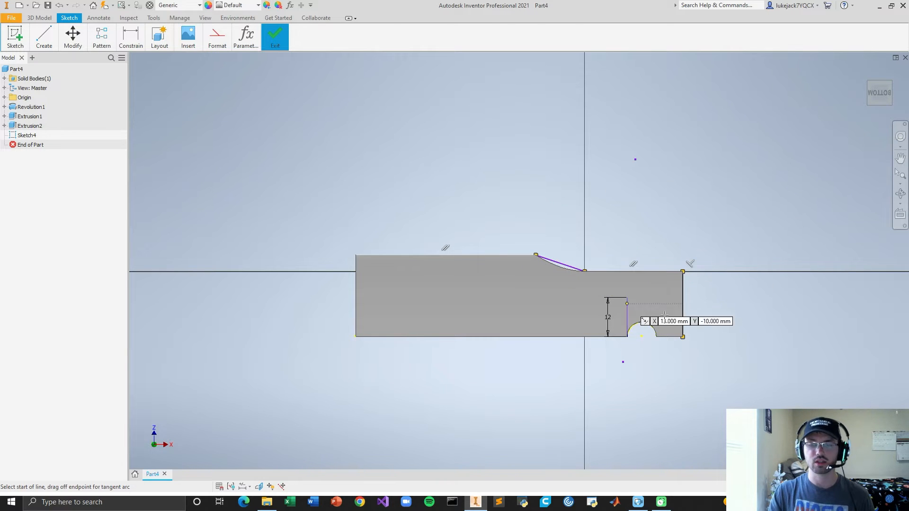
Cut the closed curved profile through the slotted end with a symmetric Extrude, using a distance of 10000
left_click(39, 17)
left_click(73, 36)
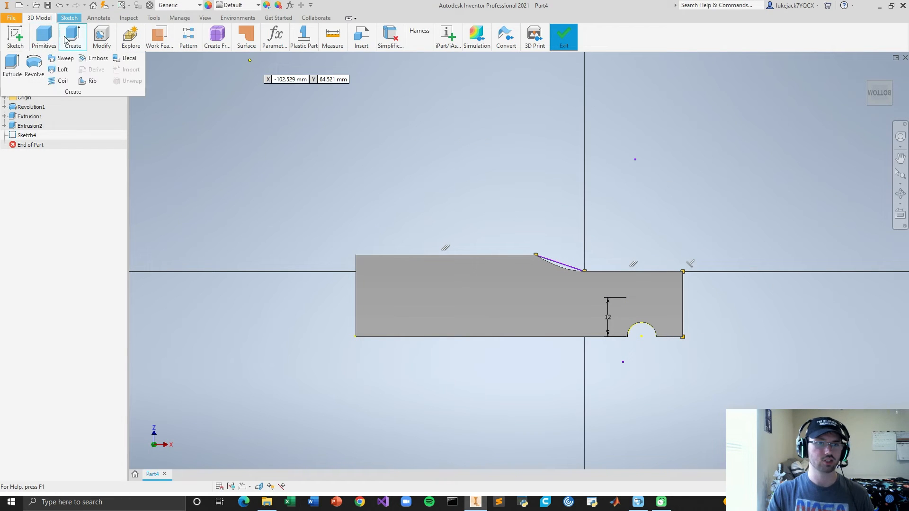
left_click(12, 66)
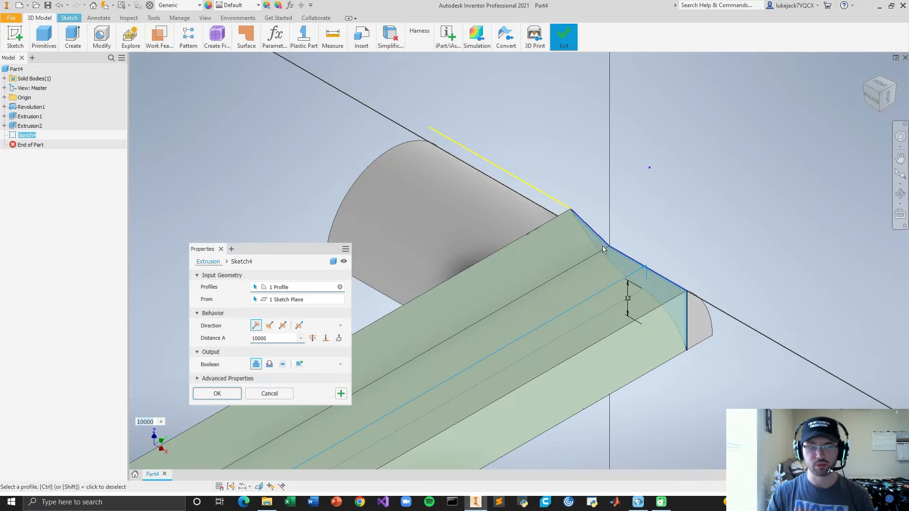
left_click(269, 363)
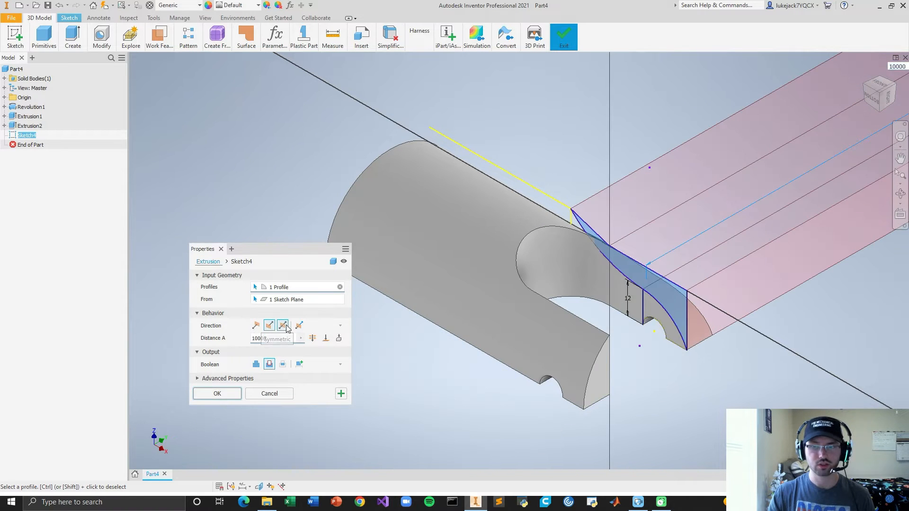
left_click(286, 327)
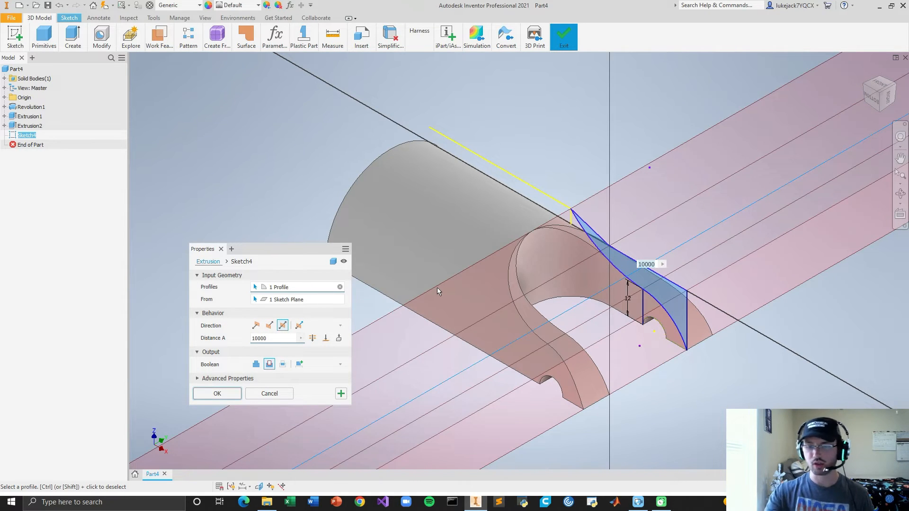
left_click(233, 394)
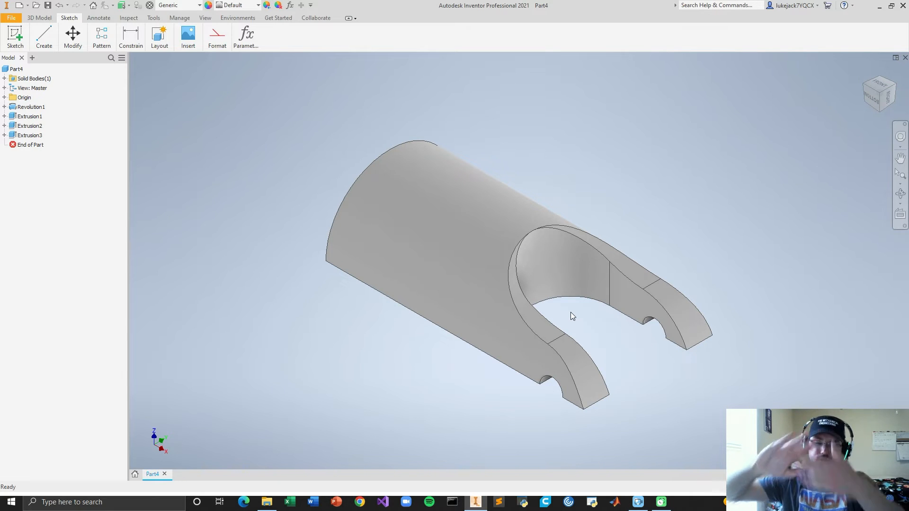
Fillet the inner edge chain running around the slot and along both prongs with a 5 mm radius
left_click(39, 18)
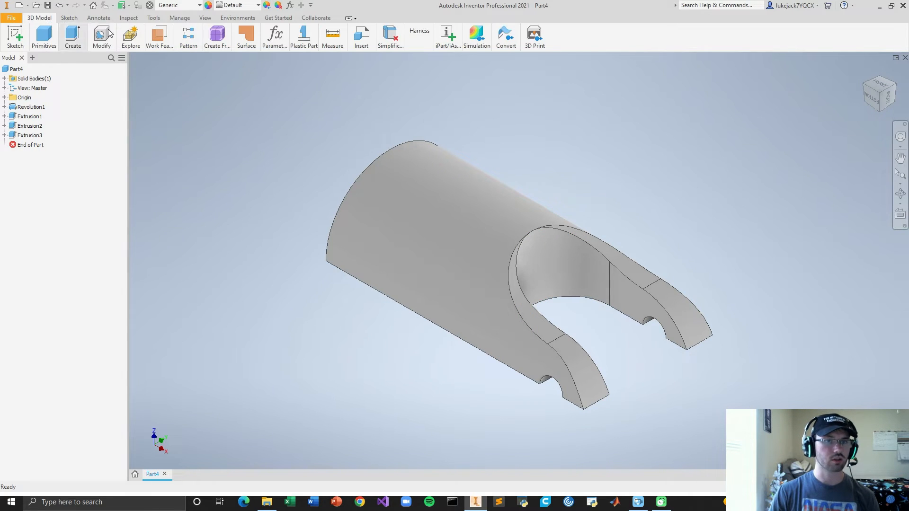
left_click(101, 38)
left_click(27, 70)
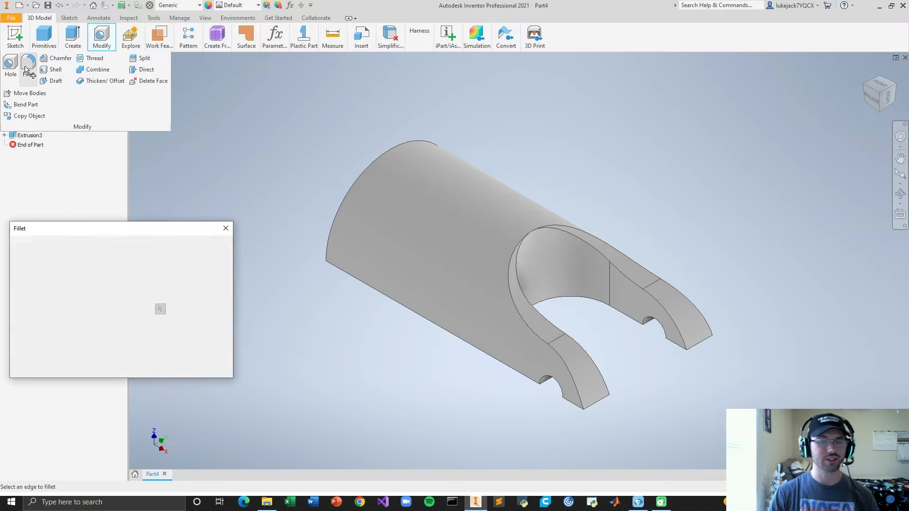
left_click(668, 314)
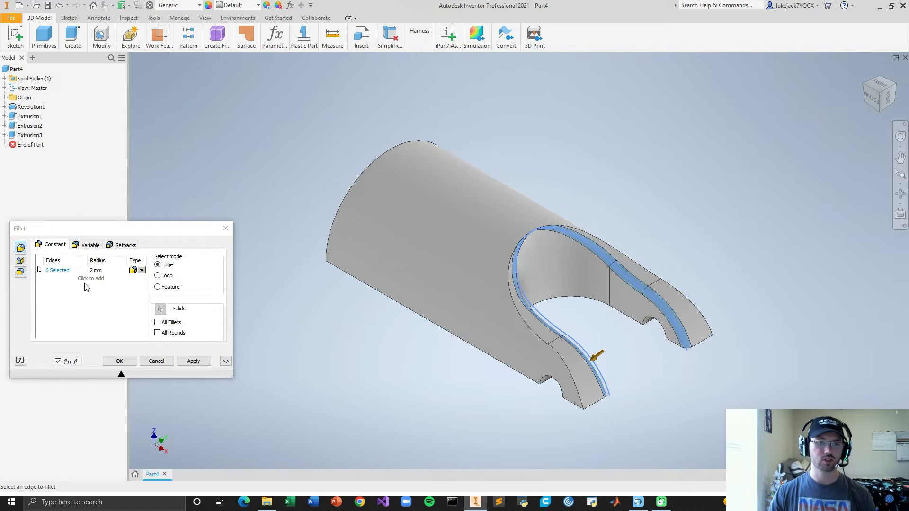
left_click(101, 271)
left_click(101, 271)
type("6")
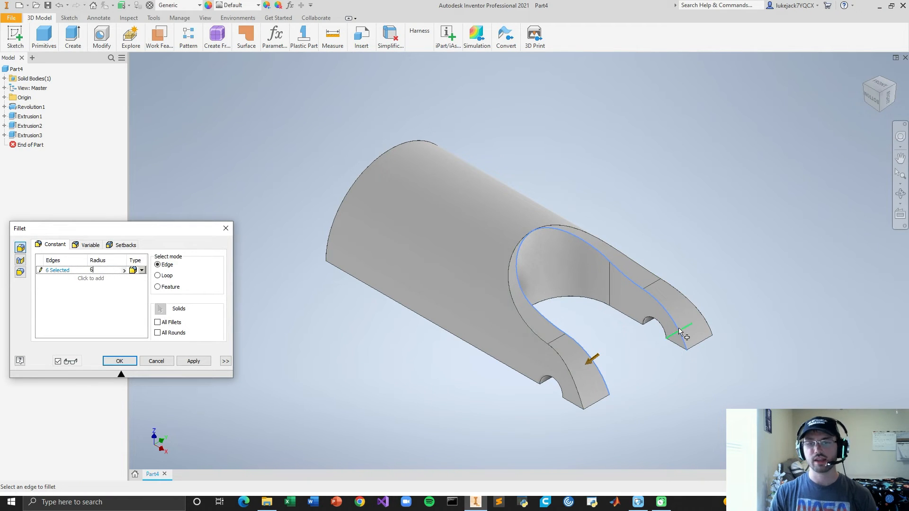
mouse_move(679, 332)
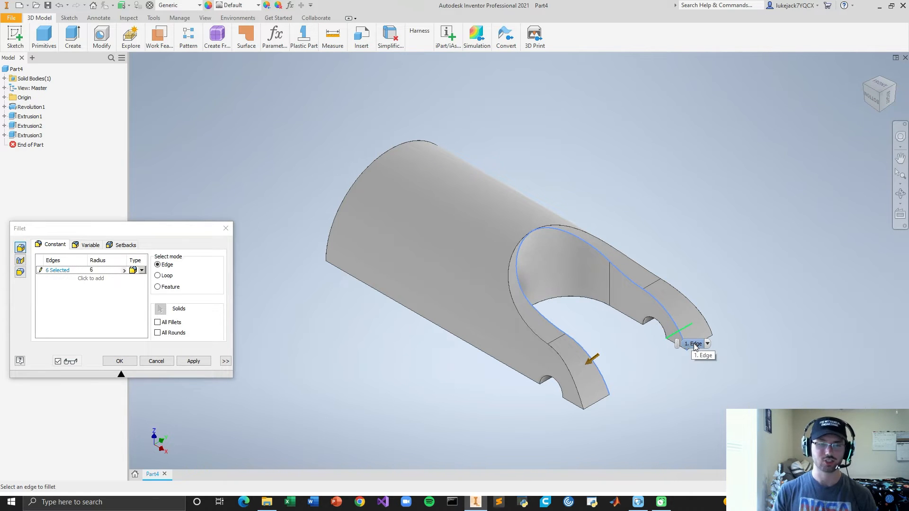
left_click(97, 269)
type("5")
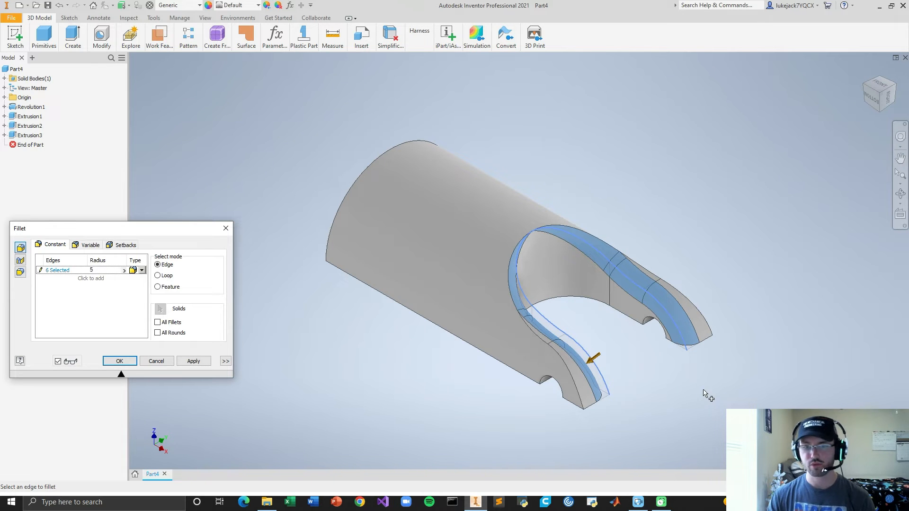
left_click(119, 361)
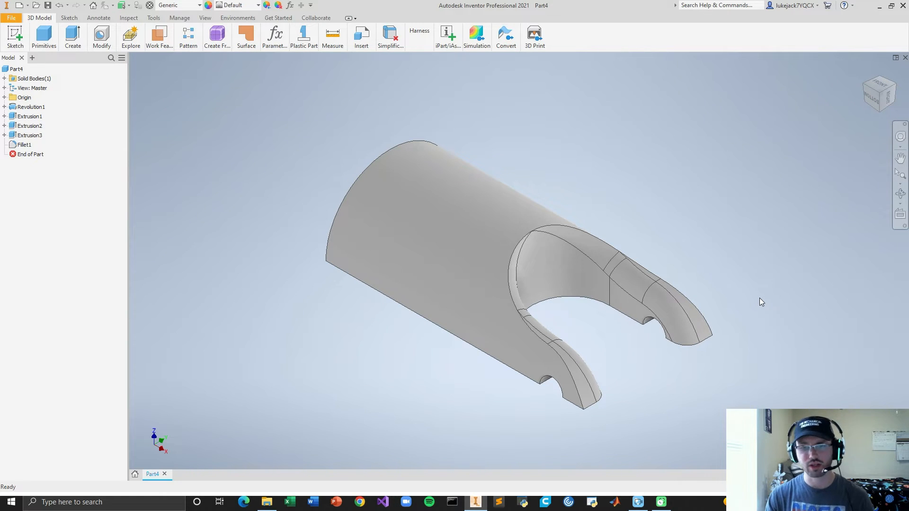
Fillet the outer edge chain running around the slot and along both prongs with a 2 mm radius
mouse_move(73, 38)
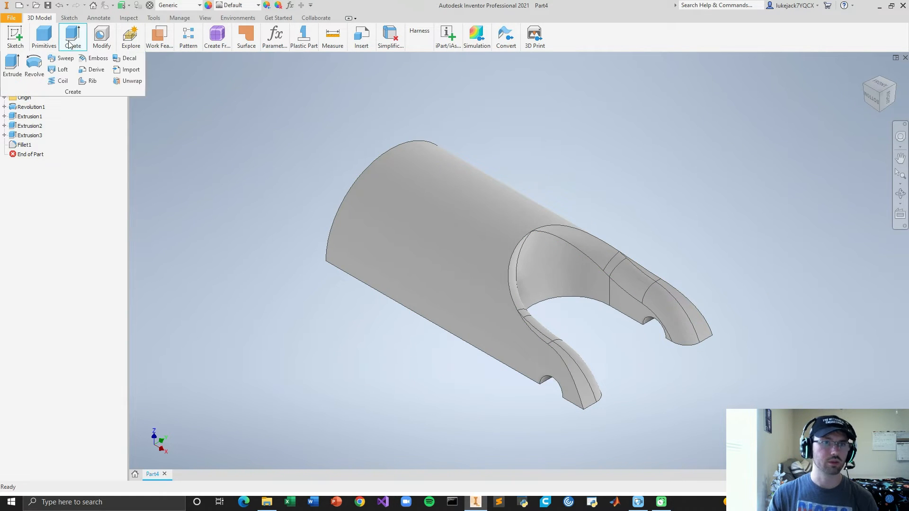
mouse_move(102, 38)
left_click(29, 66)
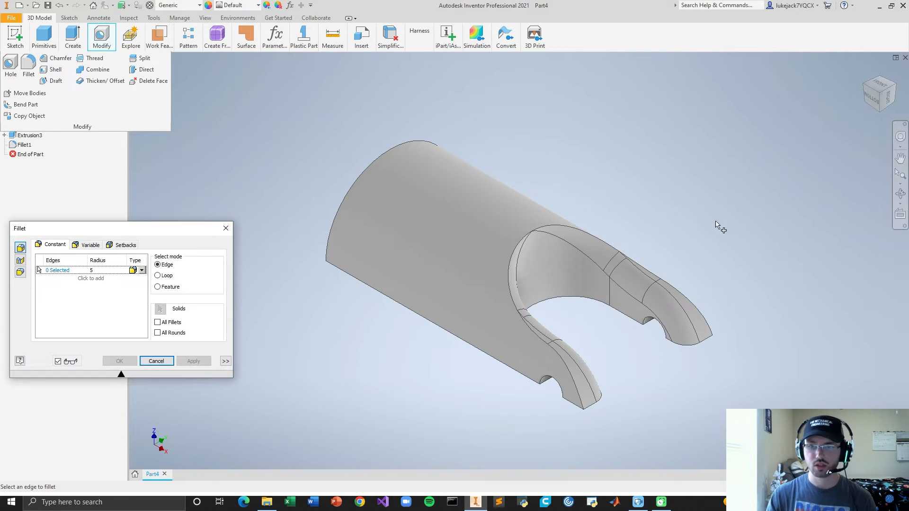
left_click(701, 313)
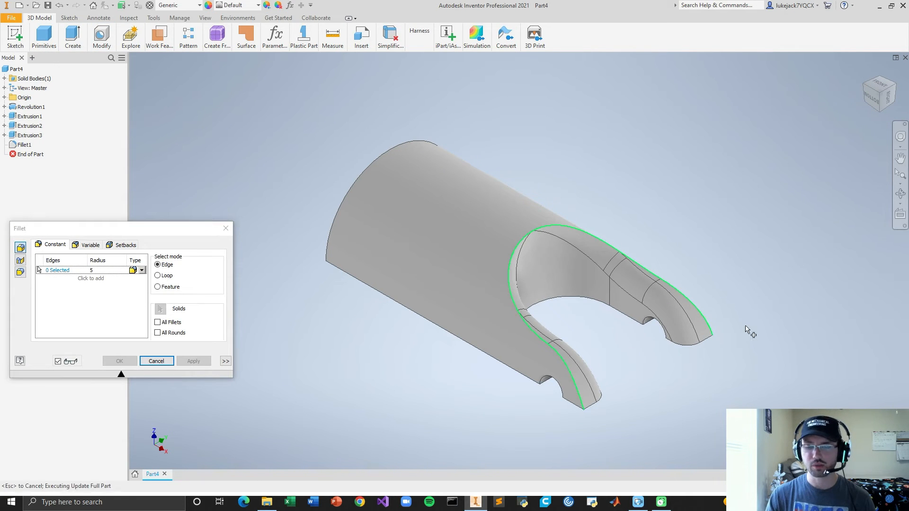
left_click(100, 269)
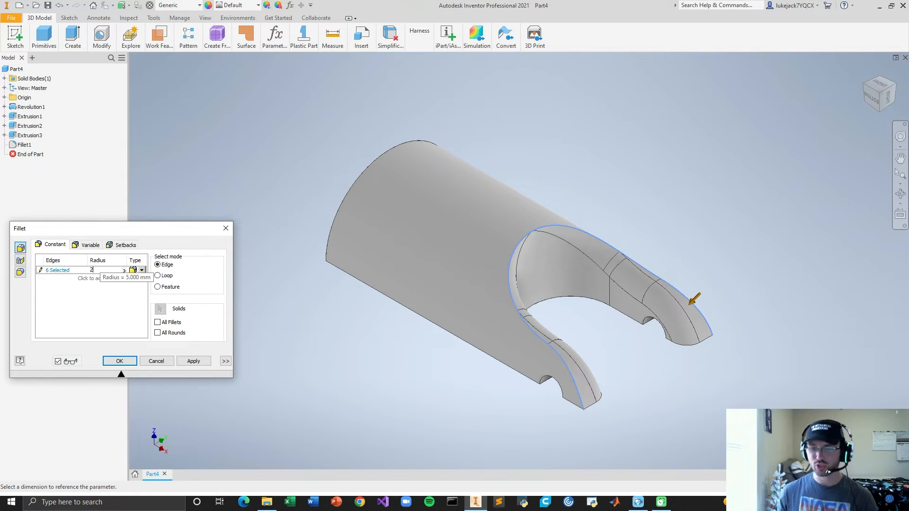
key("Return")
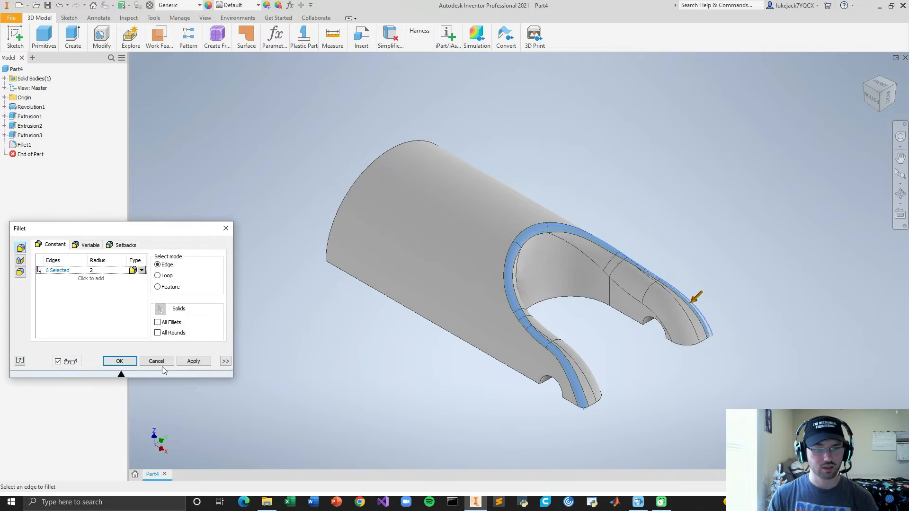
left_click(184, 363)
left_click(230, 231)
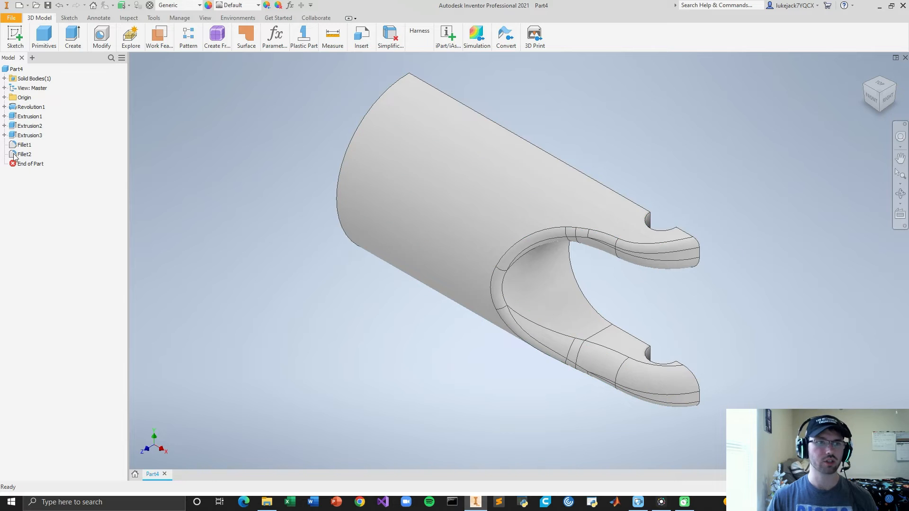
Create a new part from the metric Standard (mm).ipt template
left_click(11, 18)
left_click(17, 54)
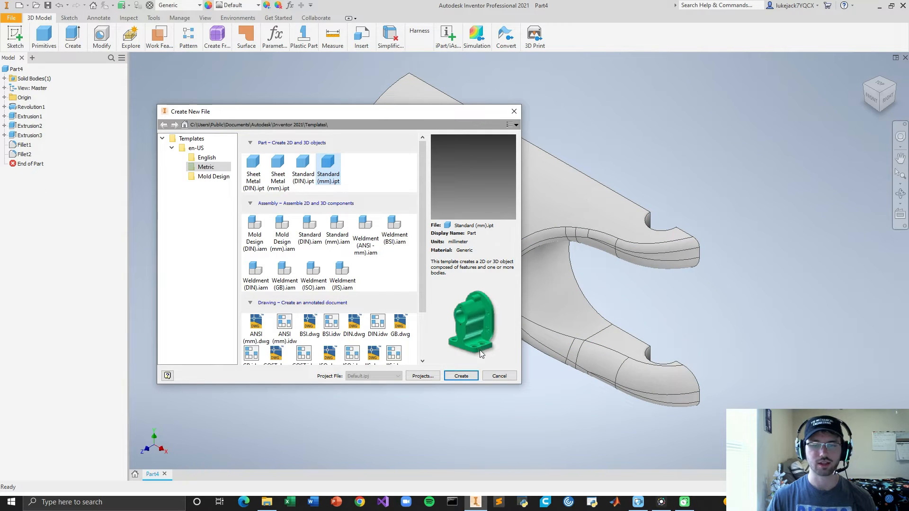
left_click(461, 375)
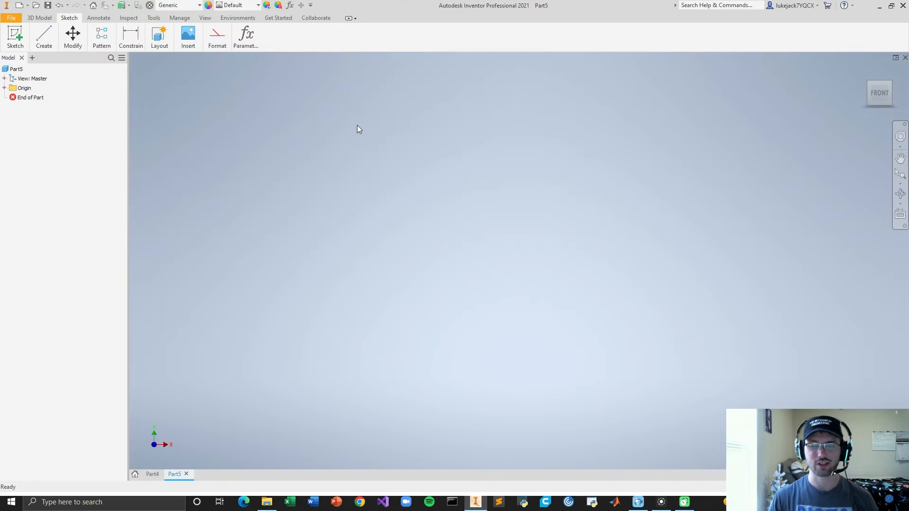
Start a sketch on the XY plane and draw a 20 mm by 20 mm rectangle with one corner at the origin
mouse_move(43, 44)
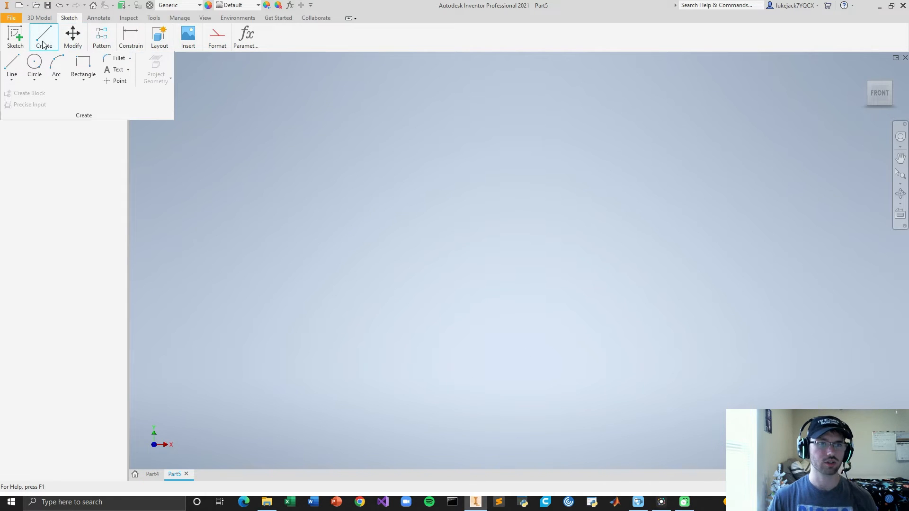
left_click(83, 64)
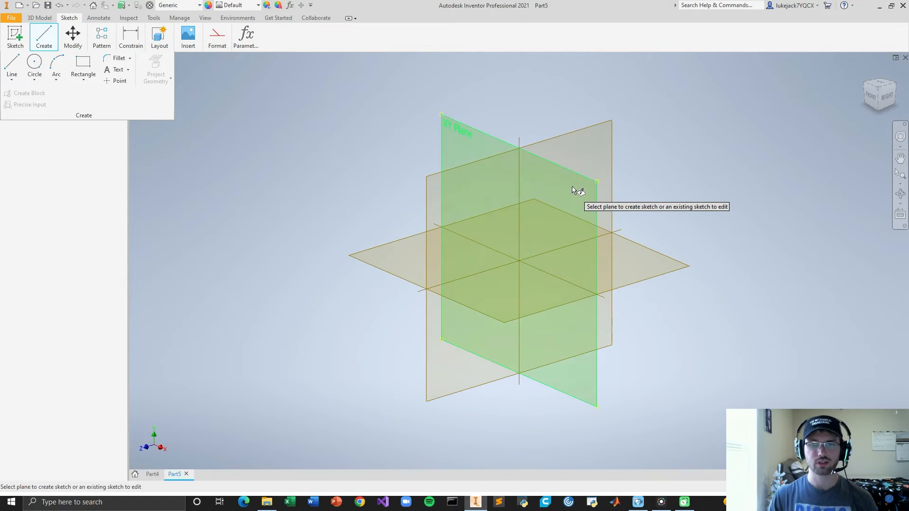
left_click(572, 188)
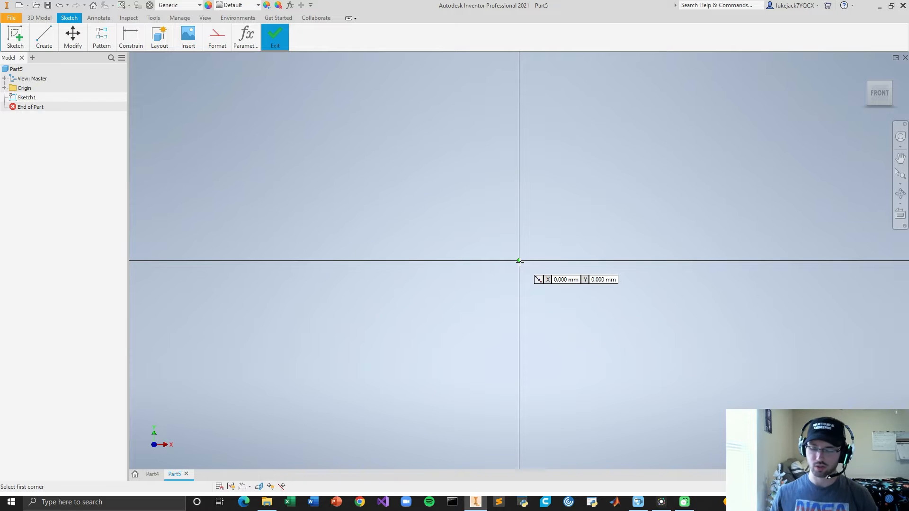
left_click(518, 260)
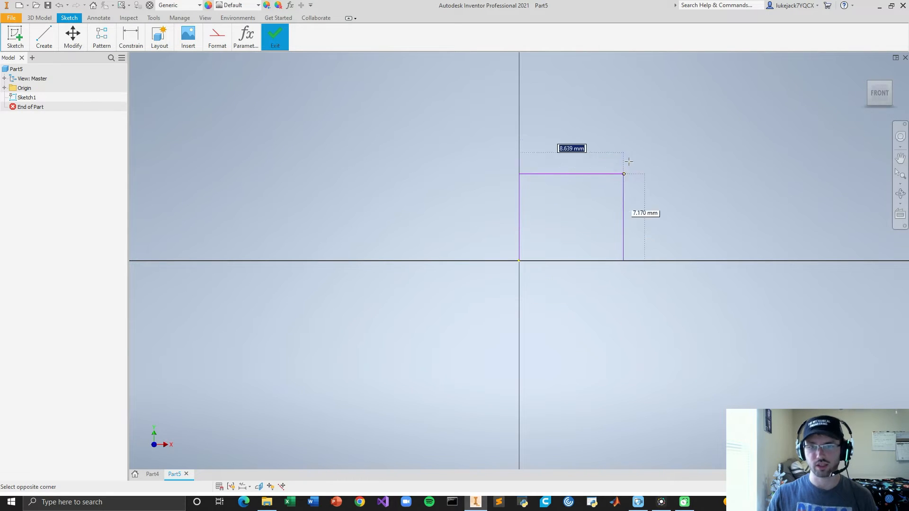
type("20")
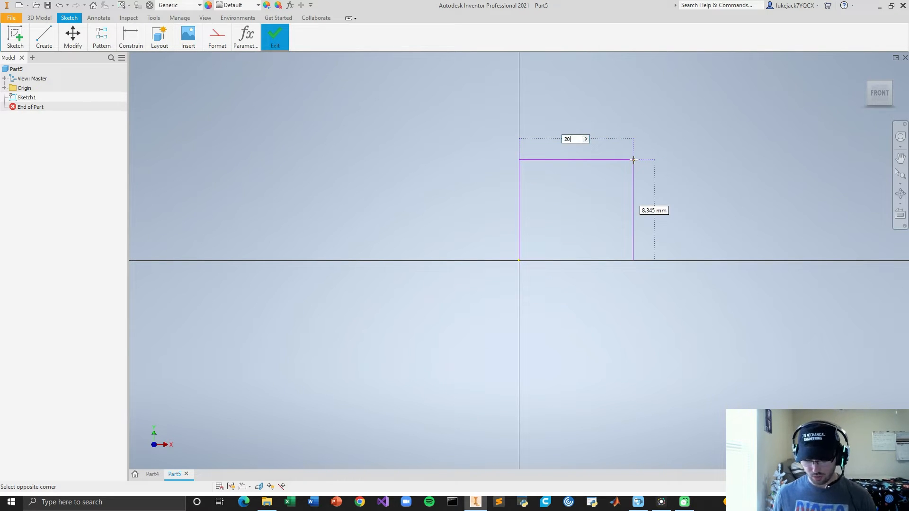
key("Tab")
type("20")
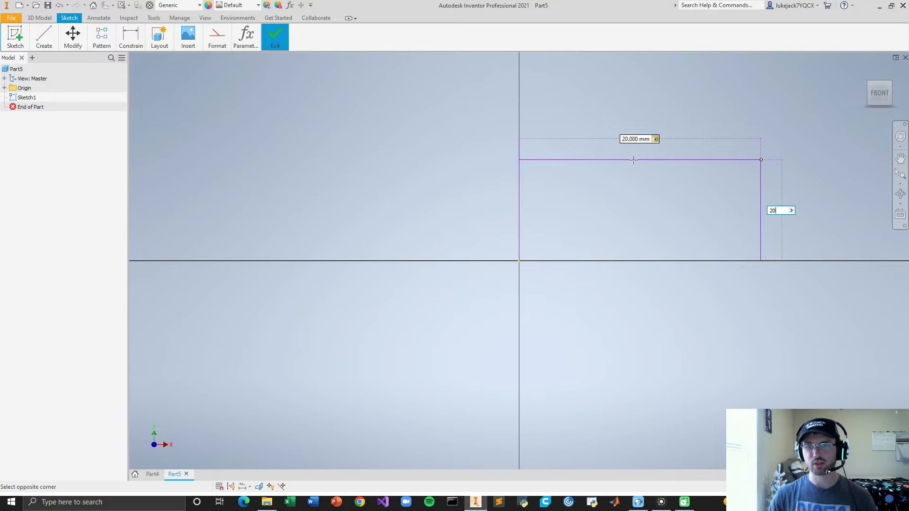
key("Return")
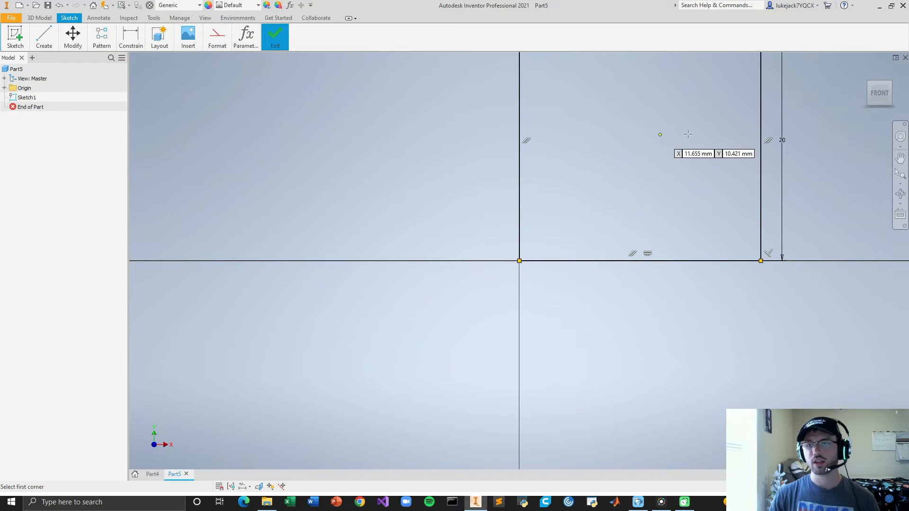
Extrude the 20 mm square profile by 15 mm into a solid block
scroll(617, 160, "up", 5)
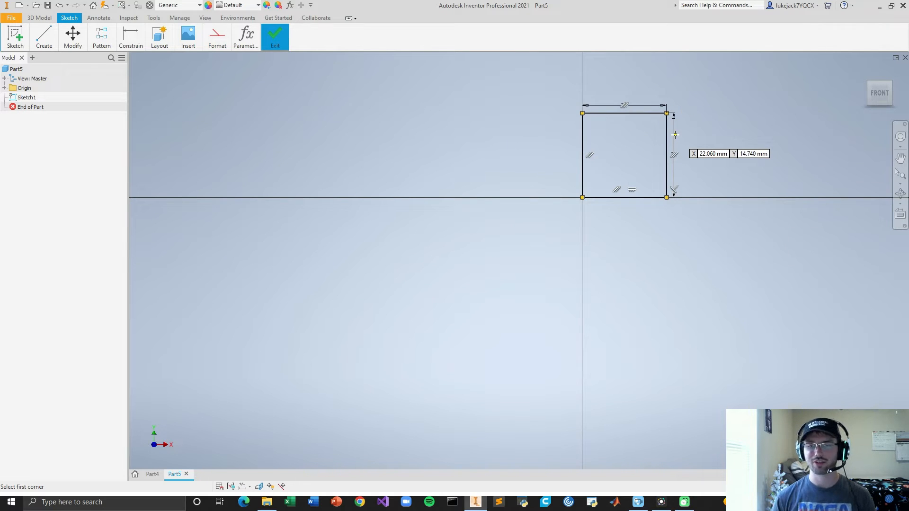
left_click(39, 17)
left_click(73, 42)
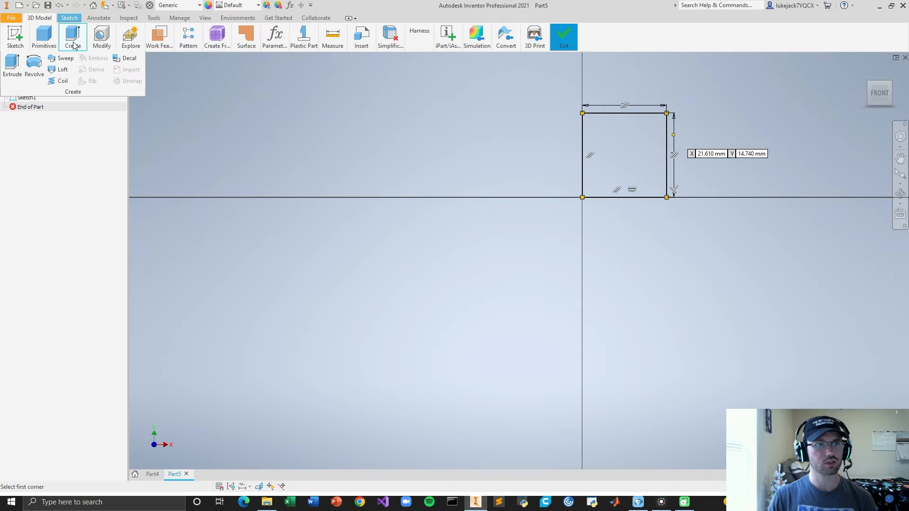
left_click(11, 67)
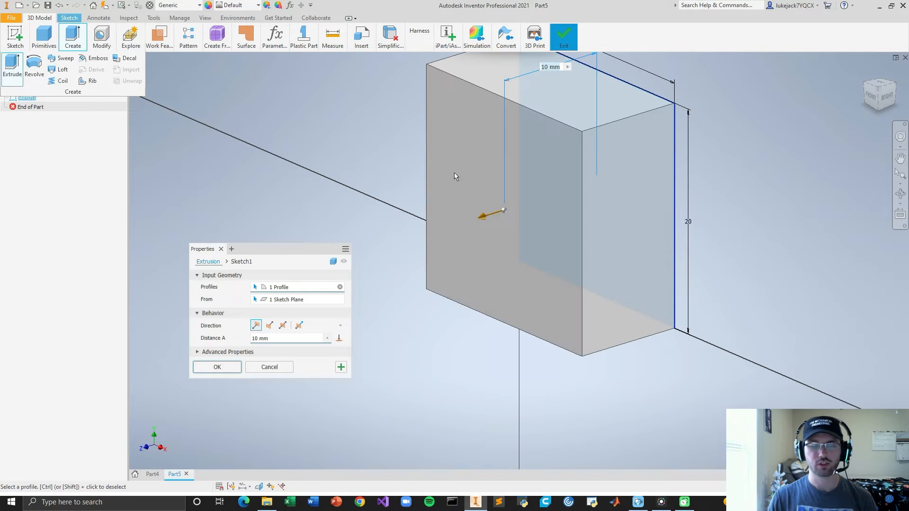
left_click(275, 339)
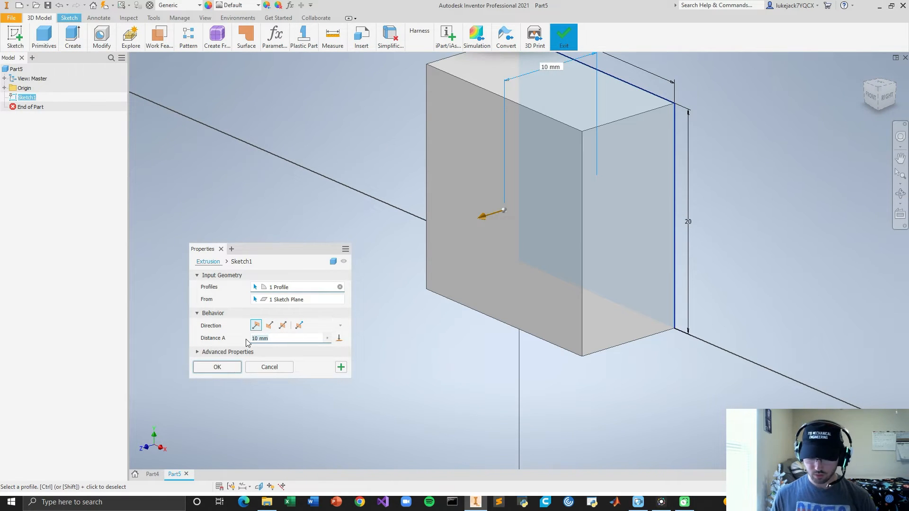
type("15")
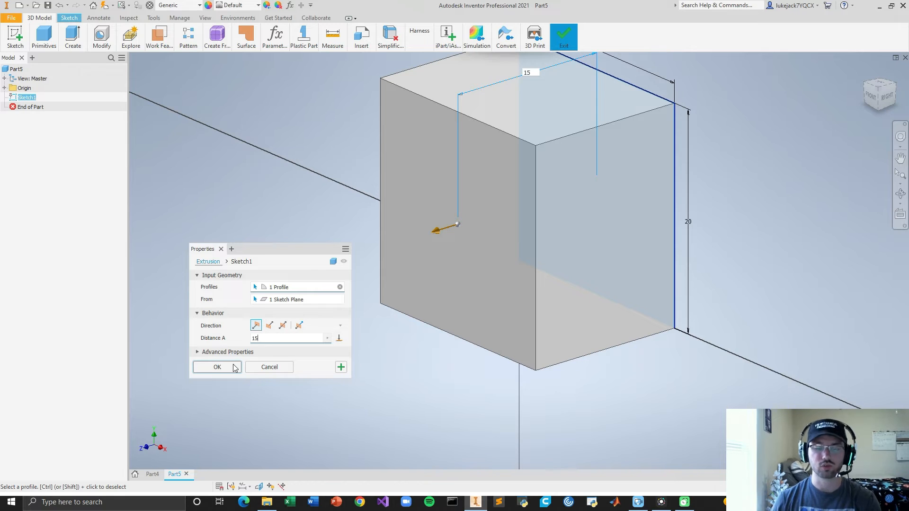
left_click(217, 367)
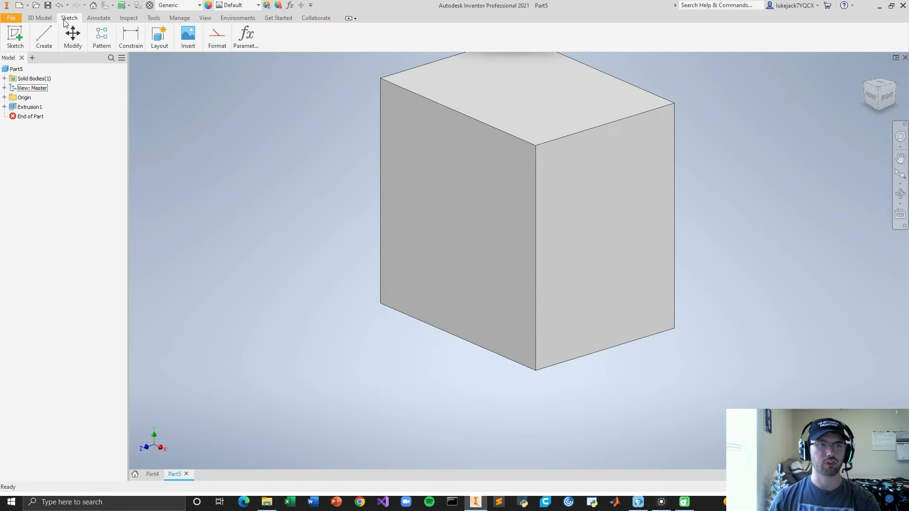
Start a sketch on the block's right side face and draw a 10 mm line up the edge from the origin corner
left_click(44, 37)
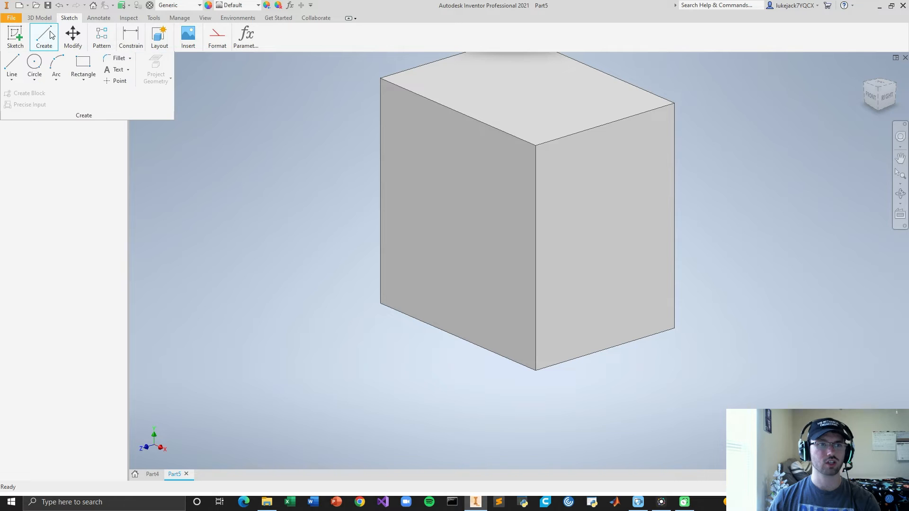
left_click(14, 70)
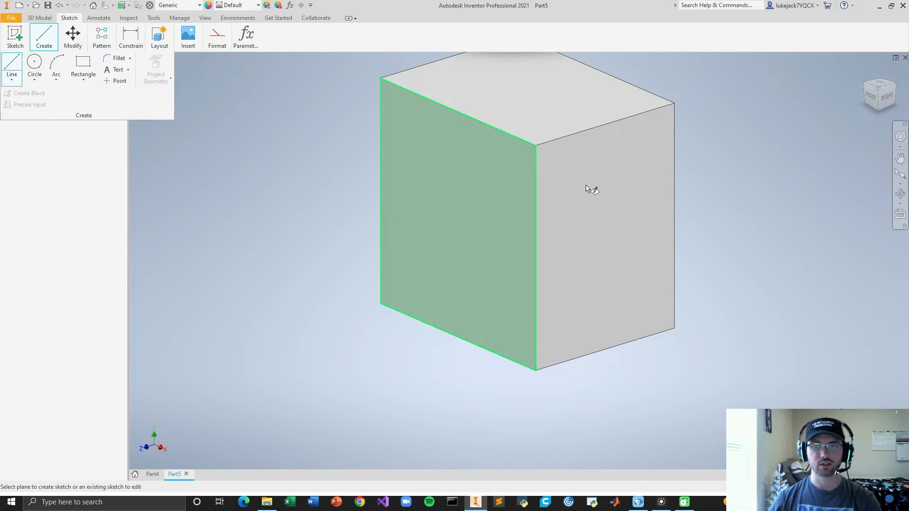
left_click(634, 199)
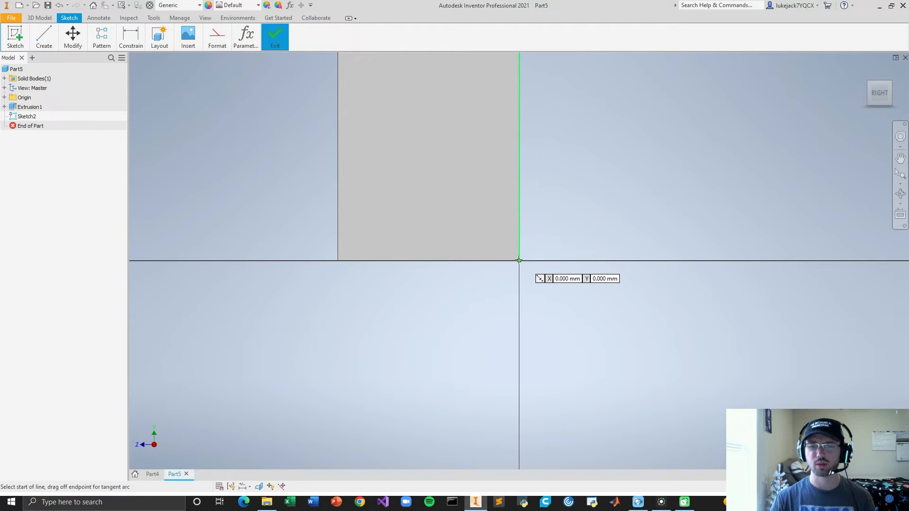
left_click(519, 260)
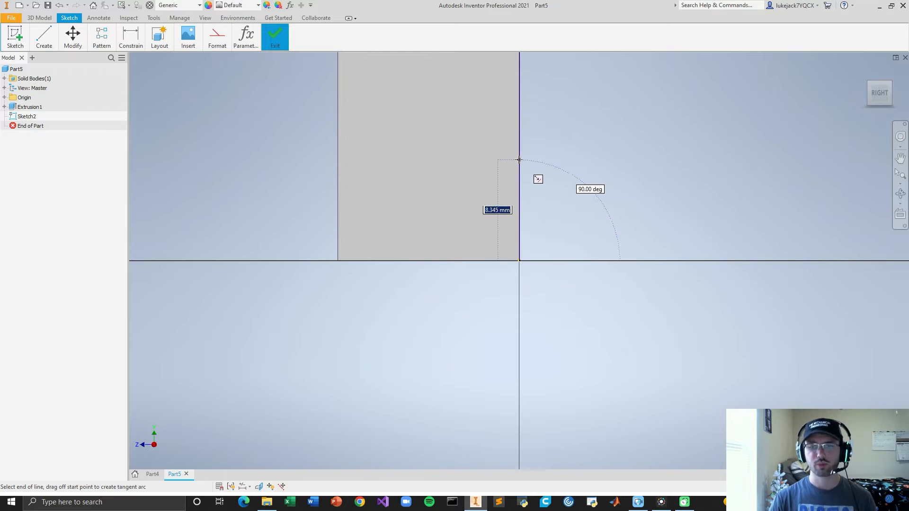
type("10")
key("Return")
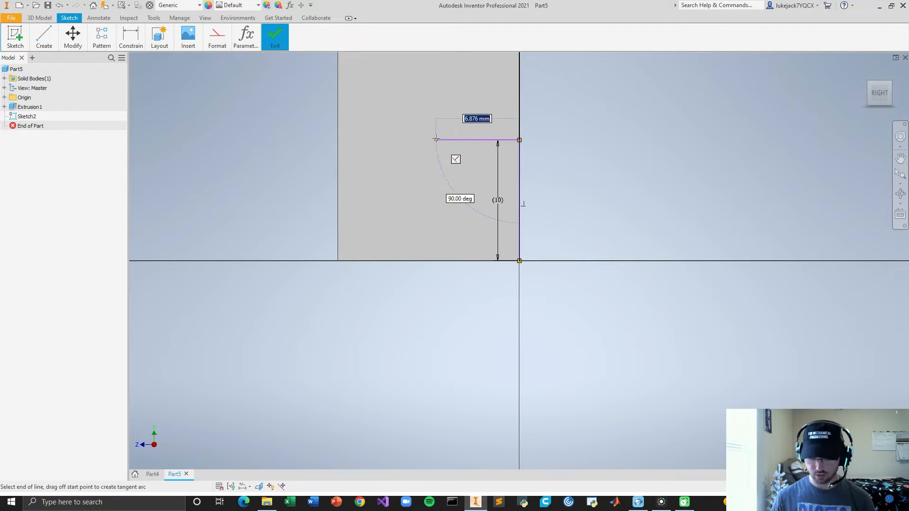
Draw a 7.5 mm line from the vertical line's upper end, perpendicular to the edge, towards the face's centre
type("87")
key("BackSpace")
key("BackSpace")
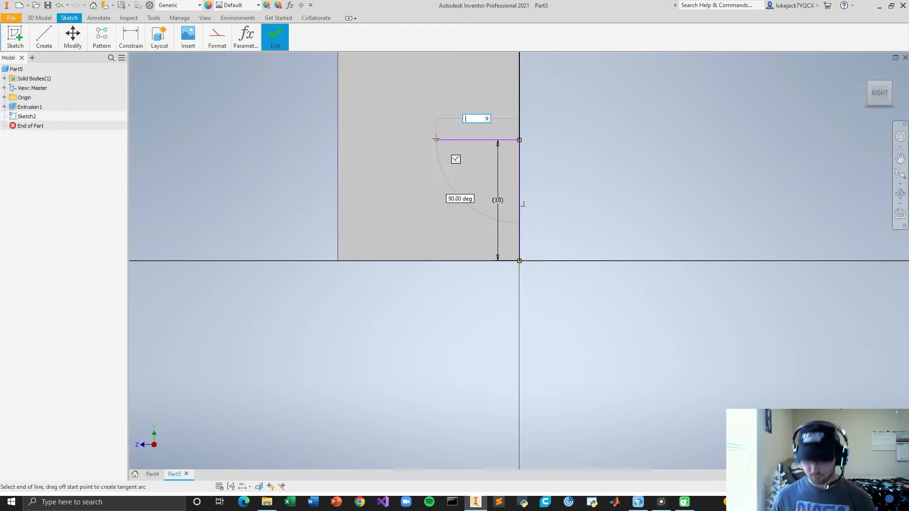
type("7")
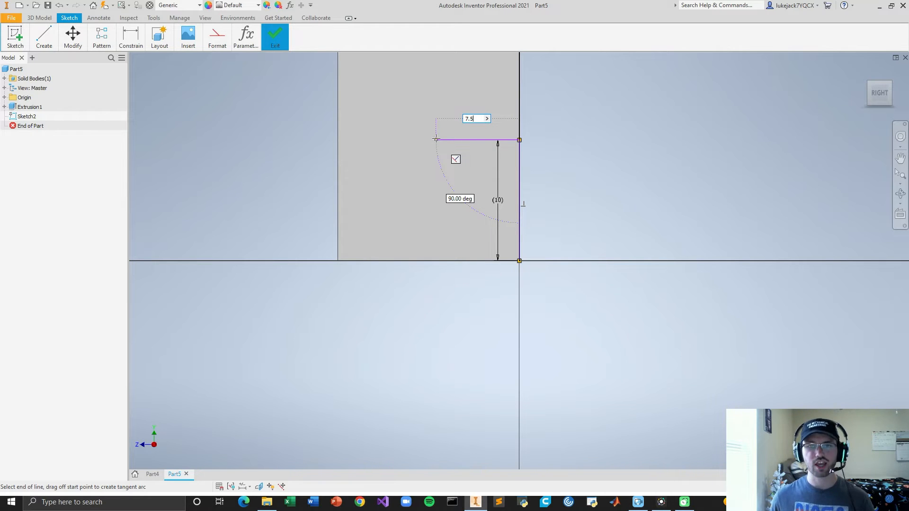
type(".5")
key("Return")
scroll(523, 134, "down", 2)
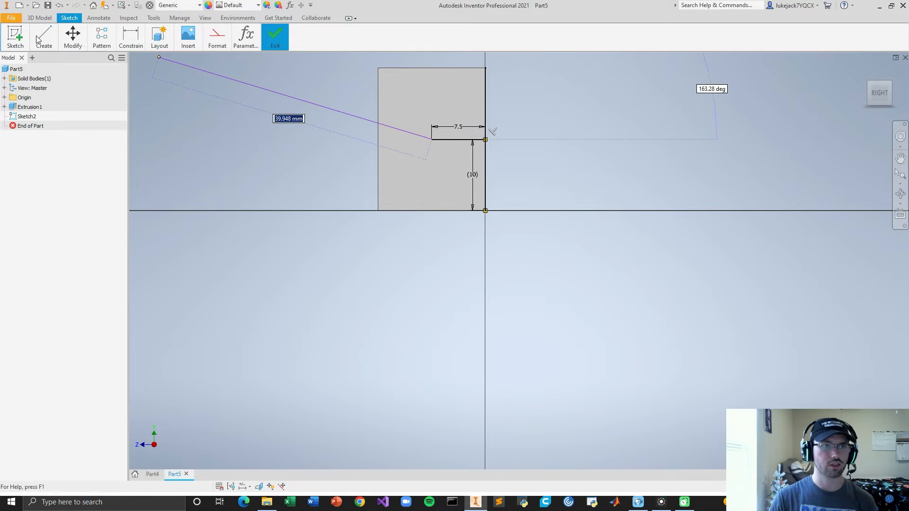
Draw a circle centred on the 7.5 mm line's inner end and passing through its other end on the face's edge
mouse_move(41, 37)
left_click(34, 66)
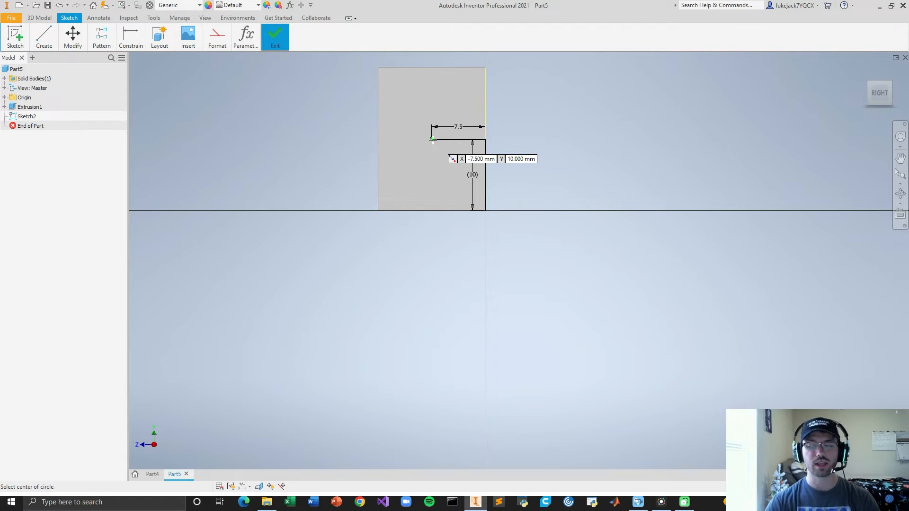
left_click(431, 138)
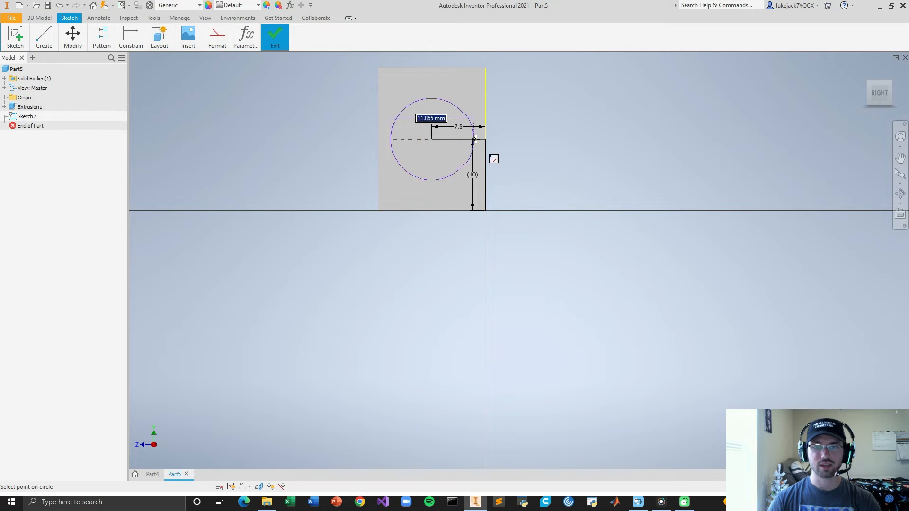
left_click(485, 140)
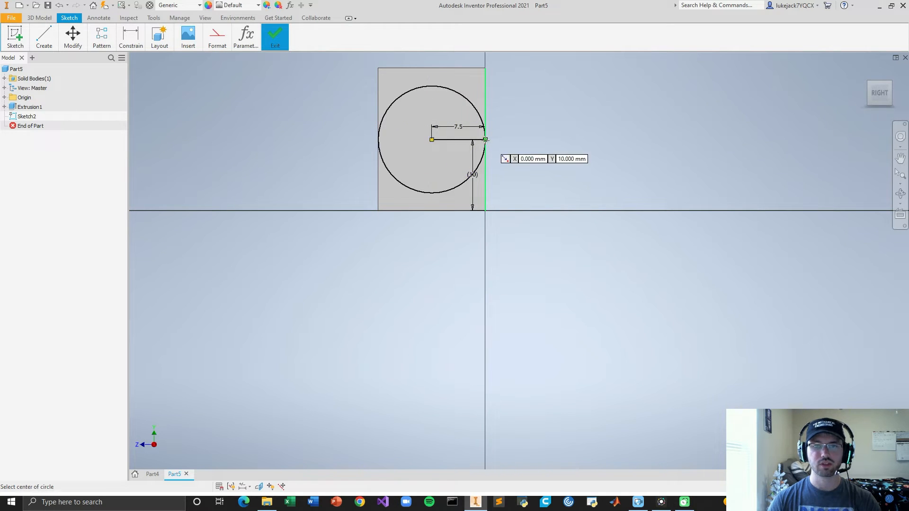
Extrude the circle on the block's side face outward by 2 mm, joined to the block
left_click(43, 18)
left_click(73, 36)
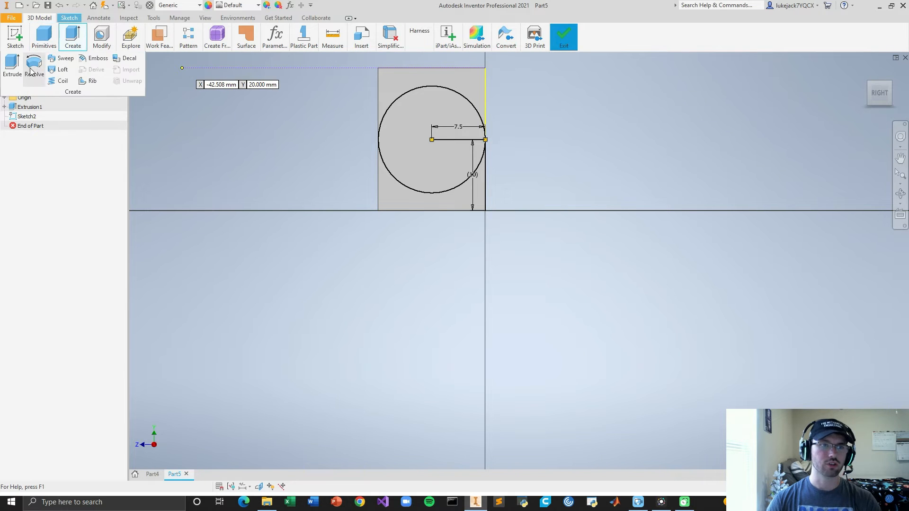
left_click(13, 66)
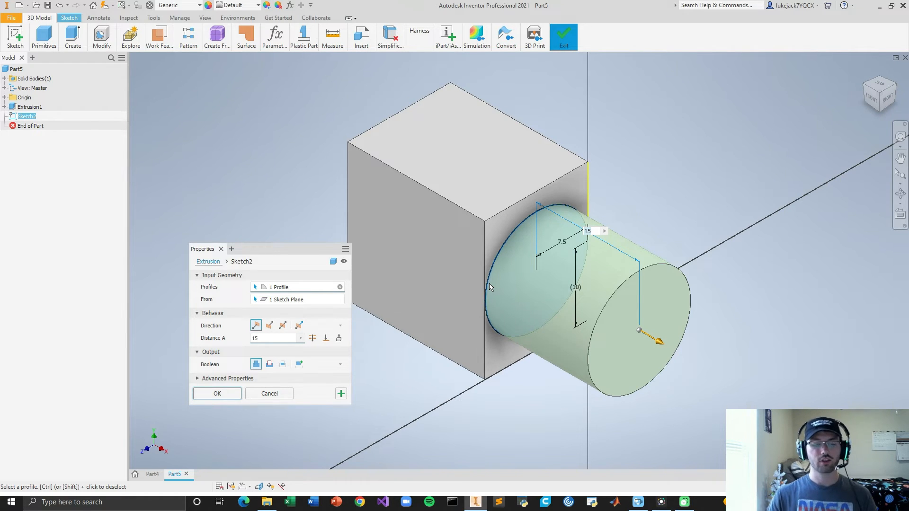
type("2")
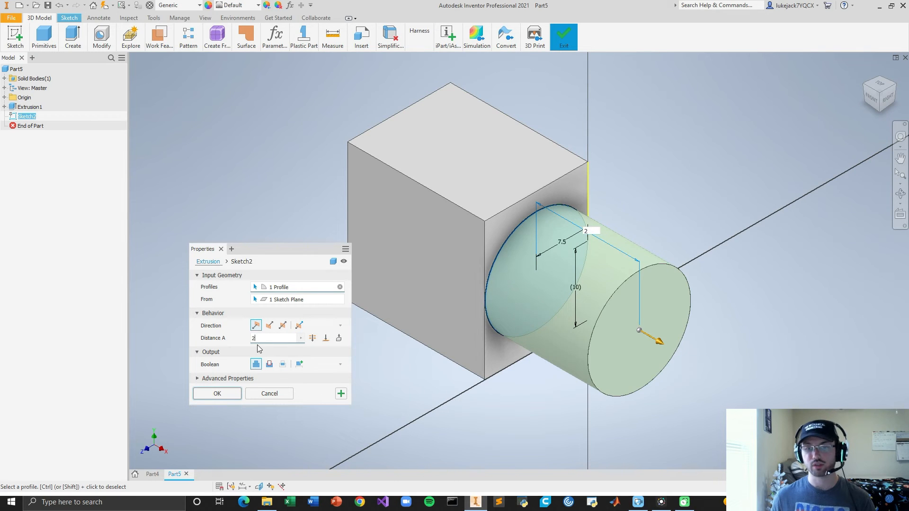
key("Return")
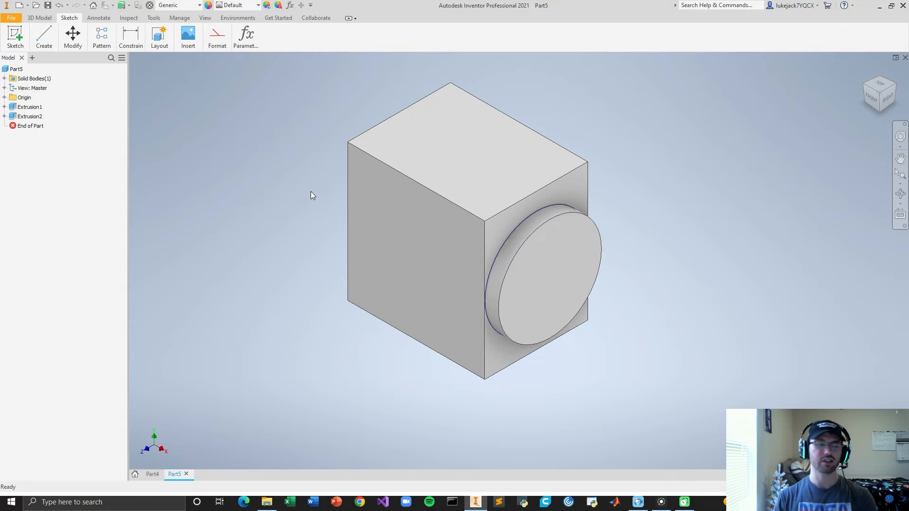
Start a sketch on the round boss's outer face and draw a 6 mm diameter circle at its centre
mouse_move(43, 38)
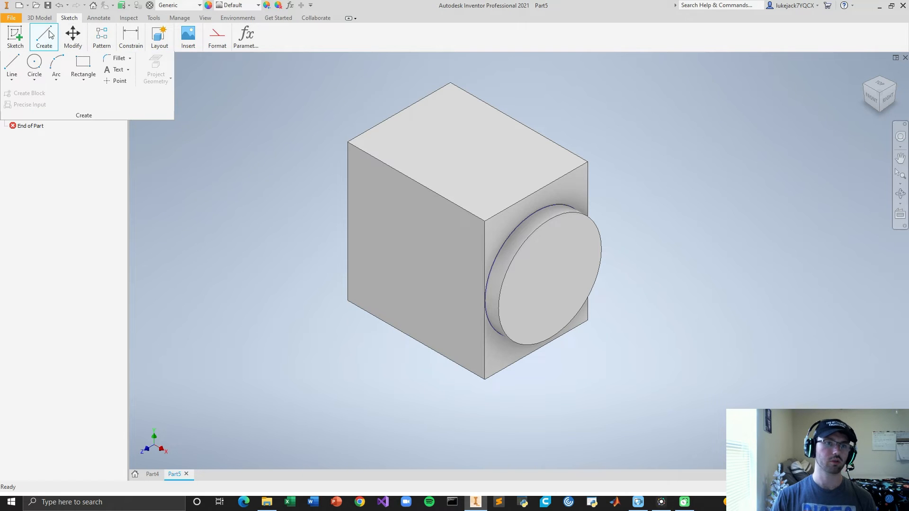
left_click(41, 62)
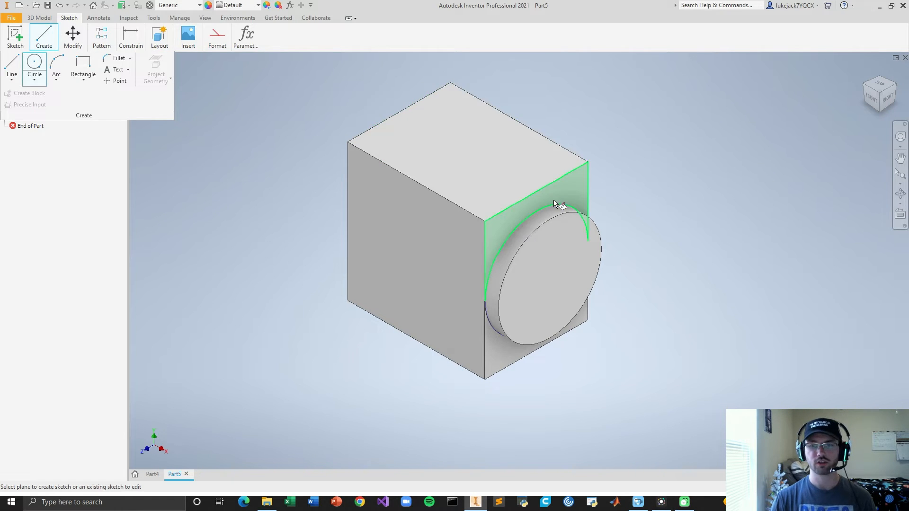
left_click(555, 253)
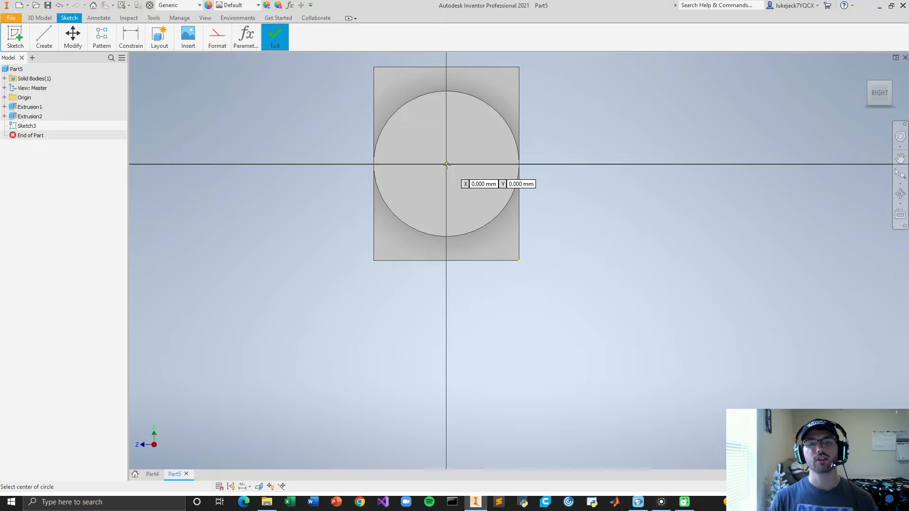
left_click(446, 164)
type("6")
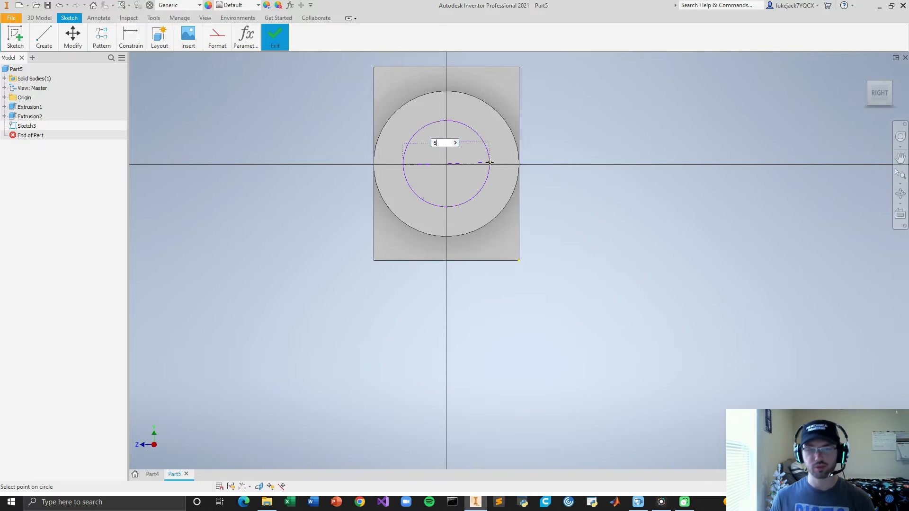
key("Return")
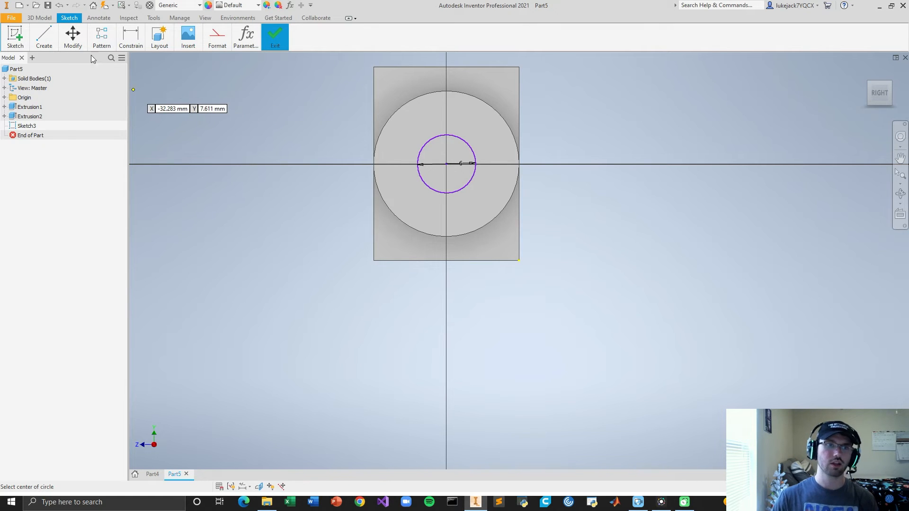
Extrude the 6 mm circle outward by 15 mm as a shaft joined to the boss
left_click(53, 36)
left_click(48, 20)
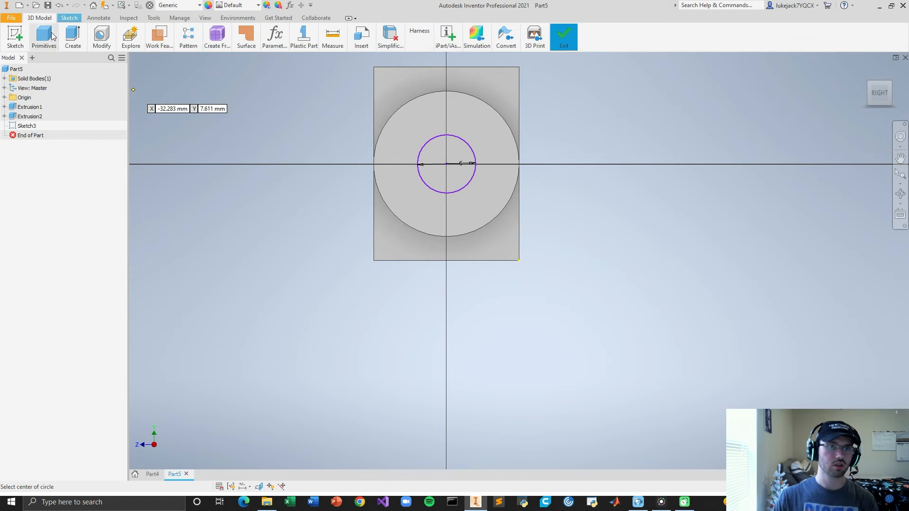
mouse_move(74, 34)
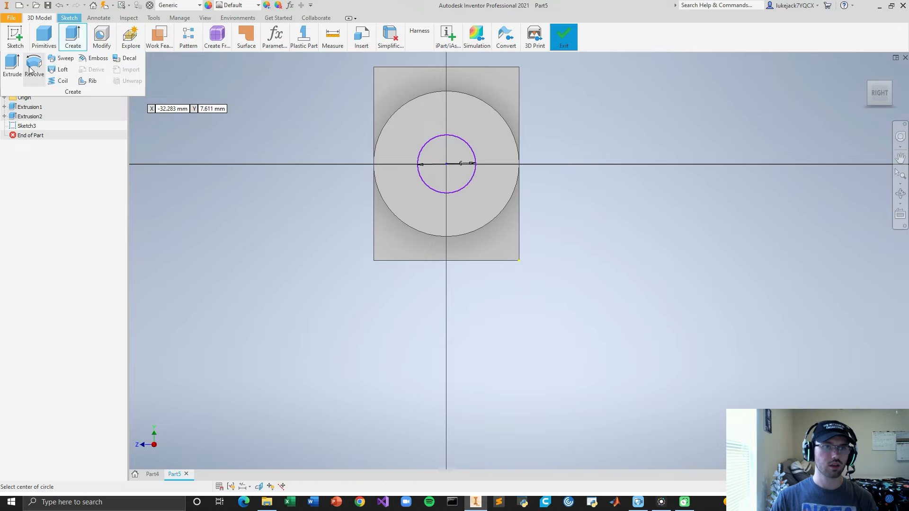
left_click(16, 69)
left_click(549, 265)
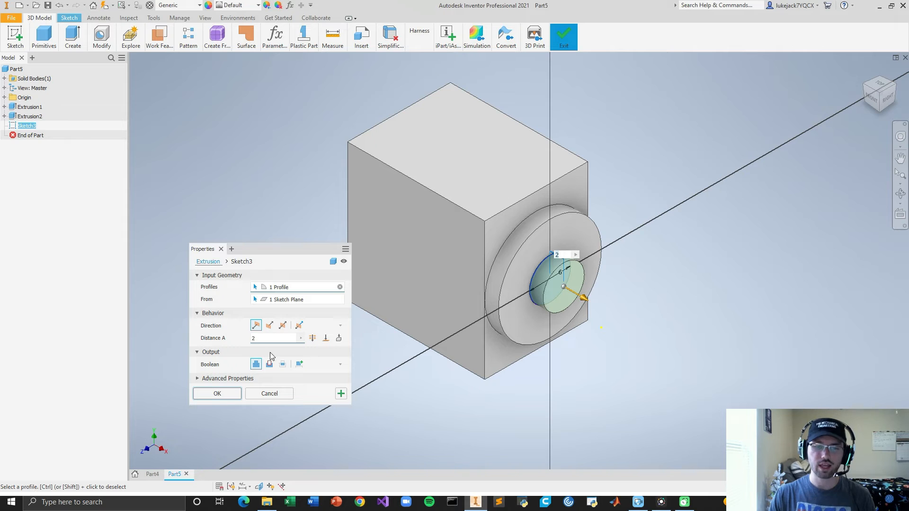
type("15")
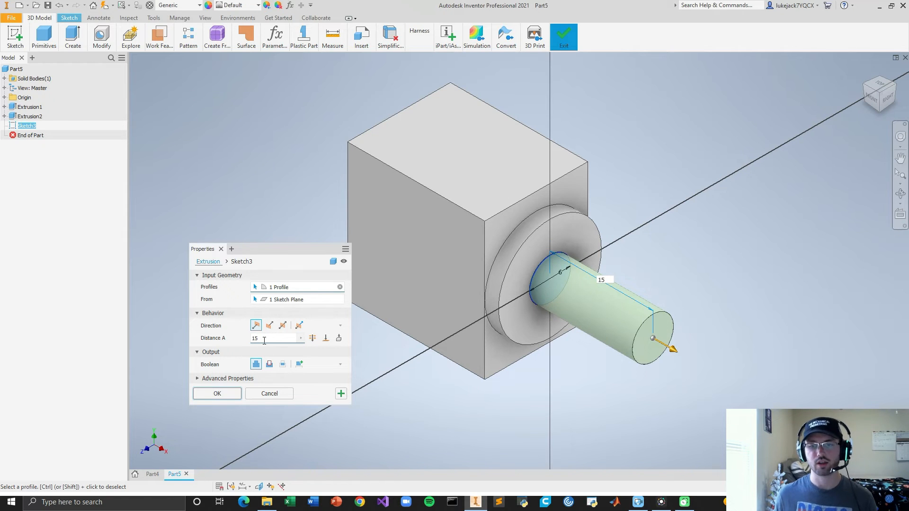
key("Return")
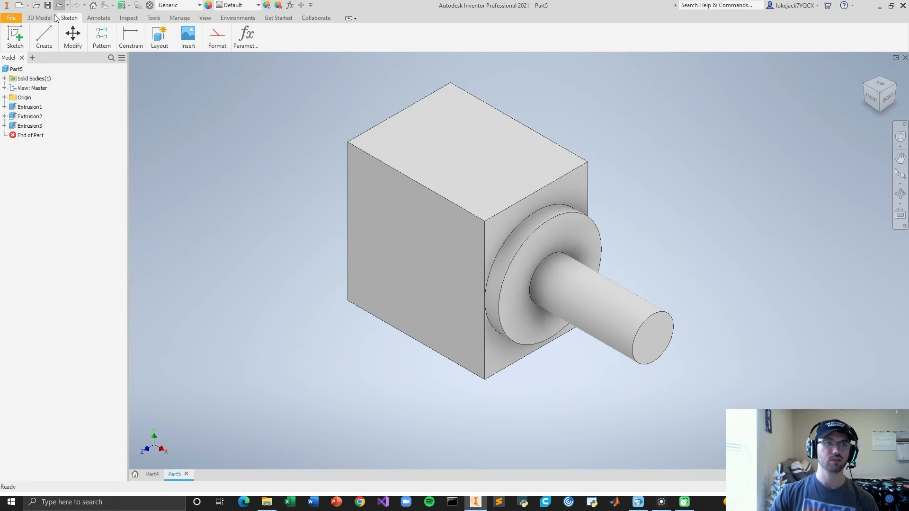
Start a sketch on the shaft's end face and draw two concentric circles at its centre: one matching the shaft's edge, one 12 mm in diameter
left_click(44, 37)
left_click(40, 59)
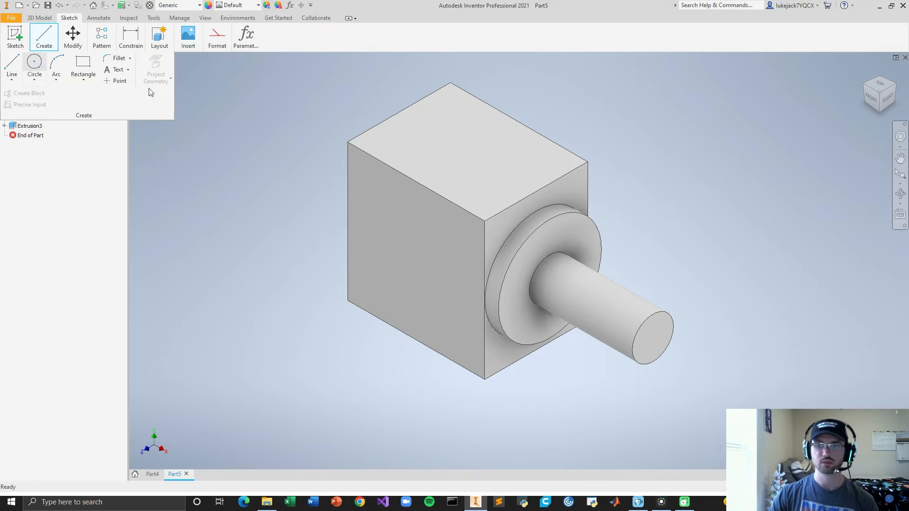
left_click(670, 327)
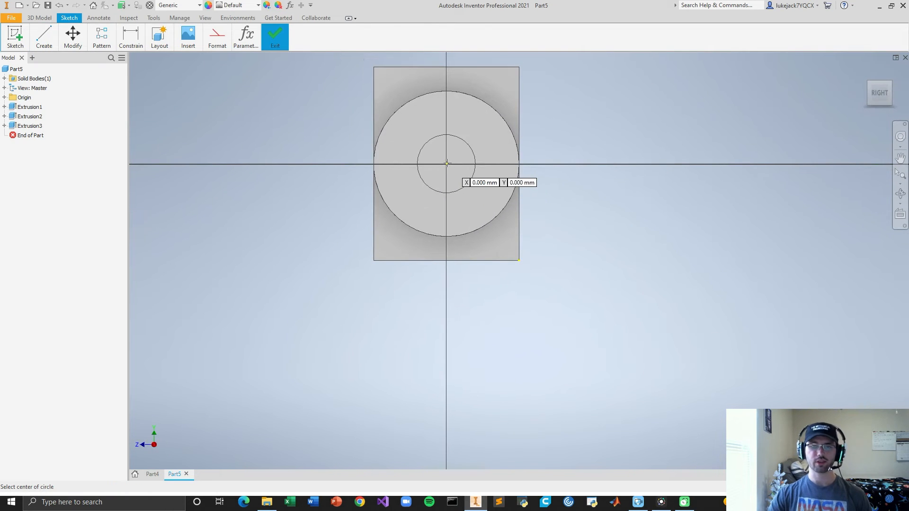
left_click(446, 164)
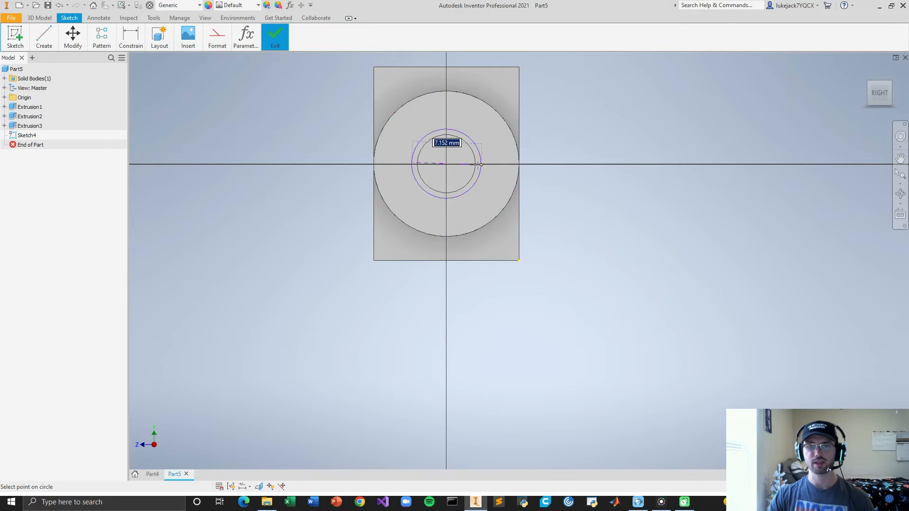
left_click(477, 164)
left_click(446, 165)
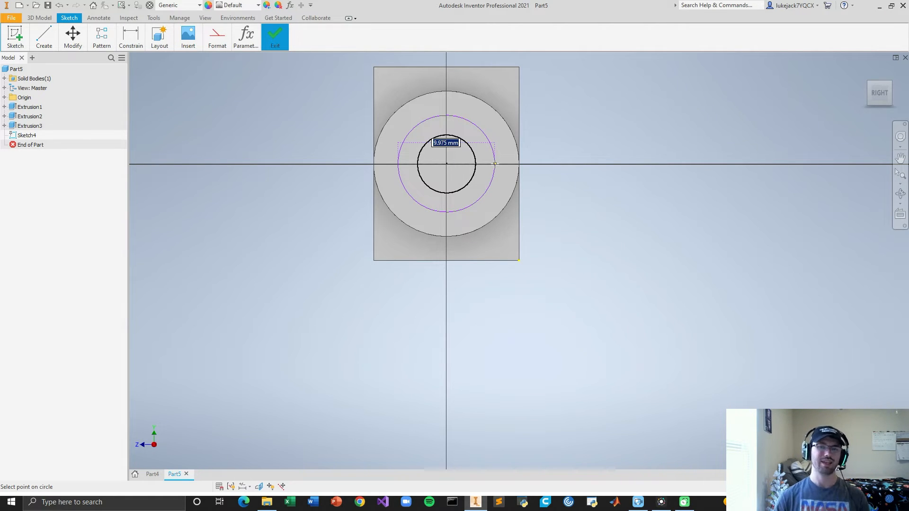
type("12")
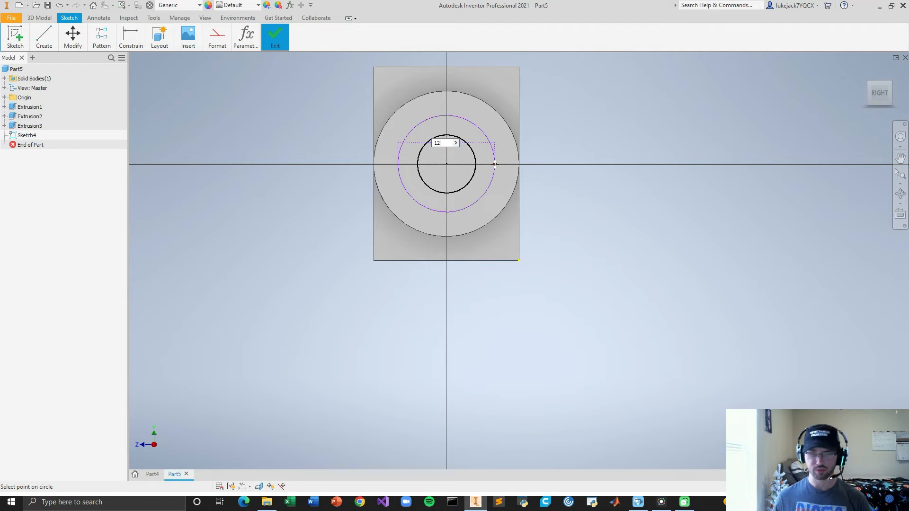
key("Return")
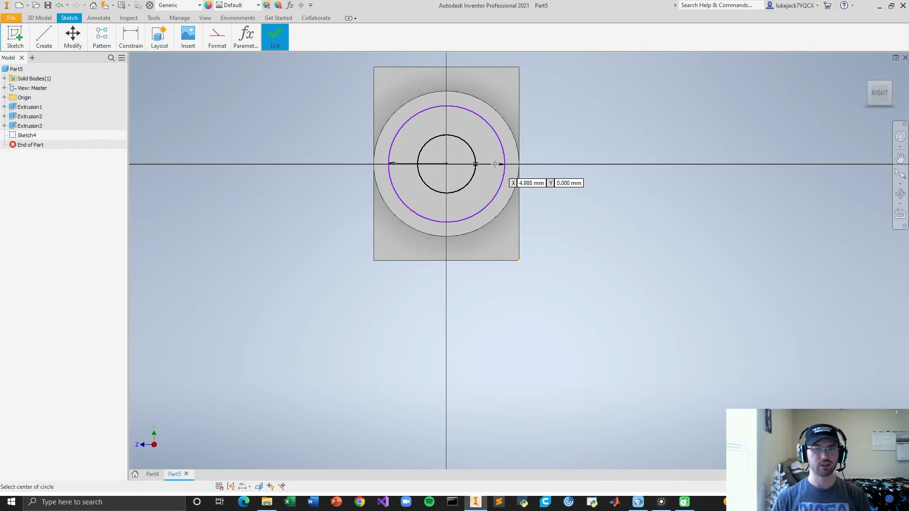
Extrude the 12 mm circle outward by 3 mm as a disc joined to the shaft's end
left_click(45, 19)
left_click(73, 37)
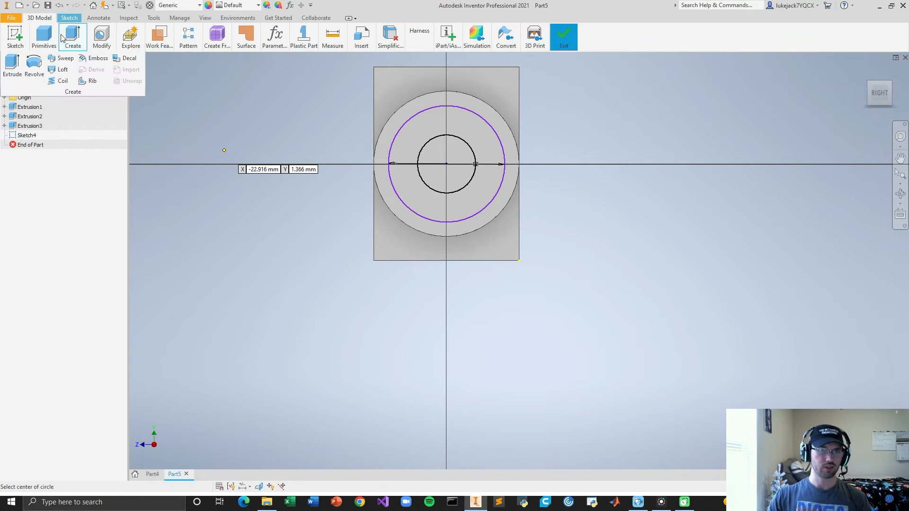
left_click(12, 67)
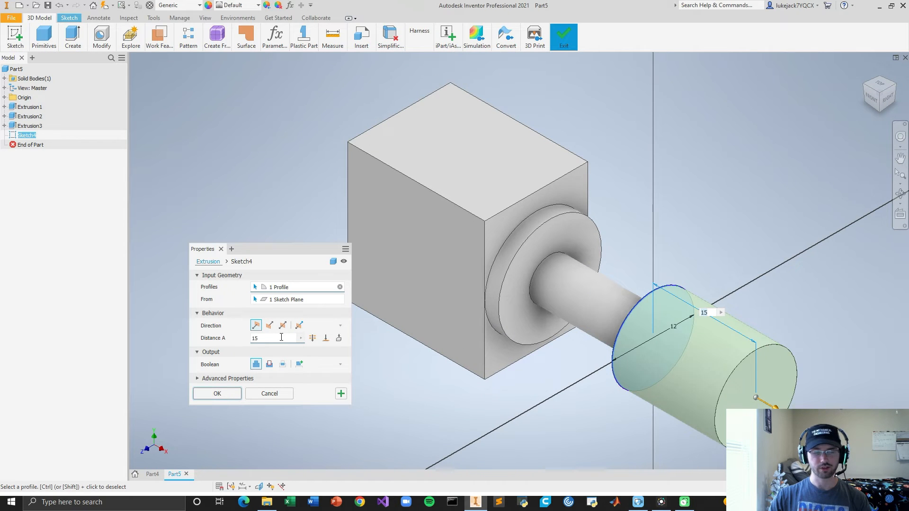
type("3")
key("Return")
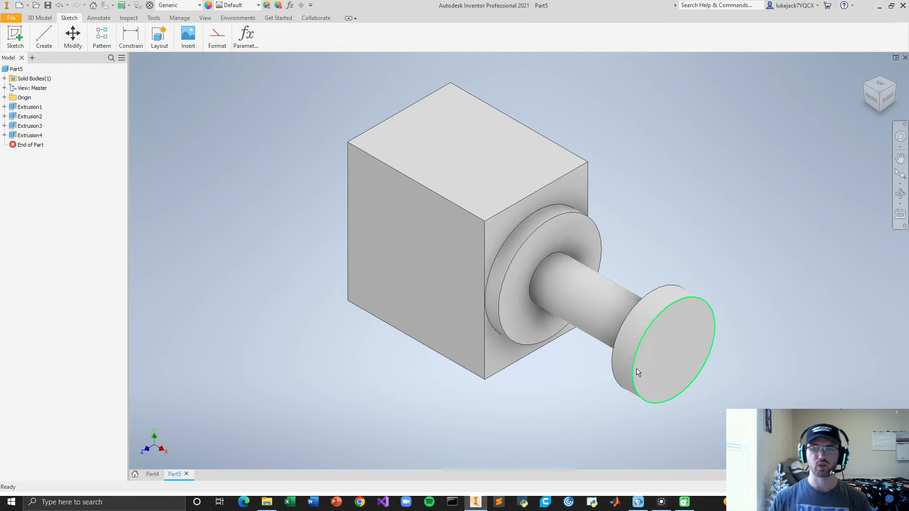
Fillet the outer edge of the end disc with a 3 mm radius
mouse_move(651, 383)
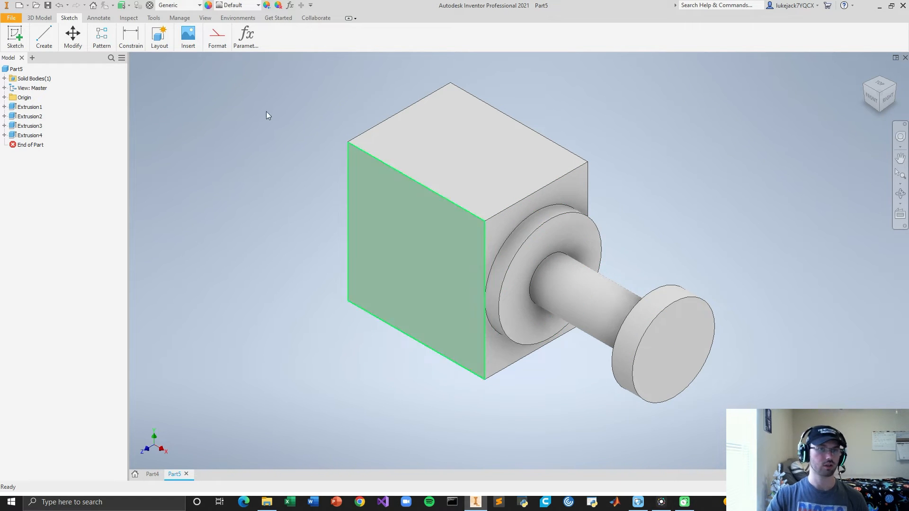
left_click(46, 19)
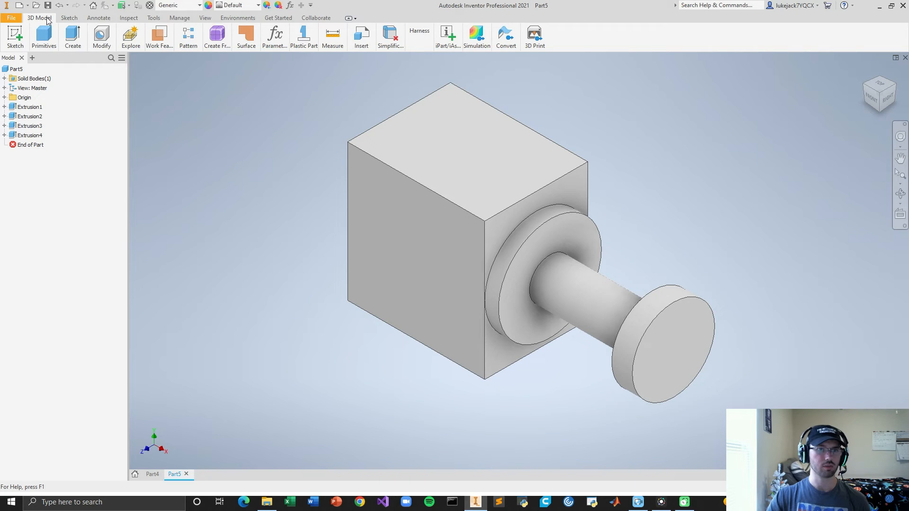
left_click(100, 37)
left_click(29, 67)
key("Escape")
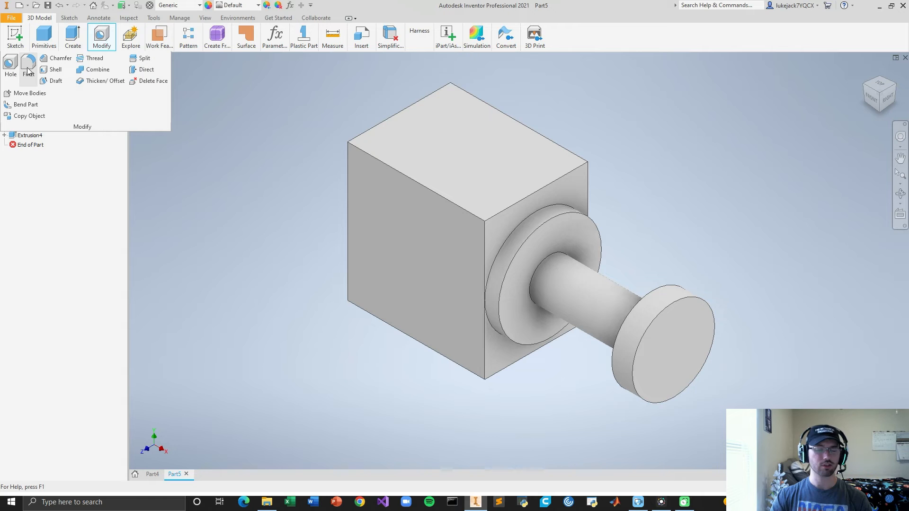
left_click(29, 71)
left_click(681, 306)
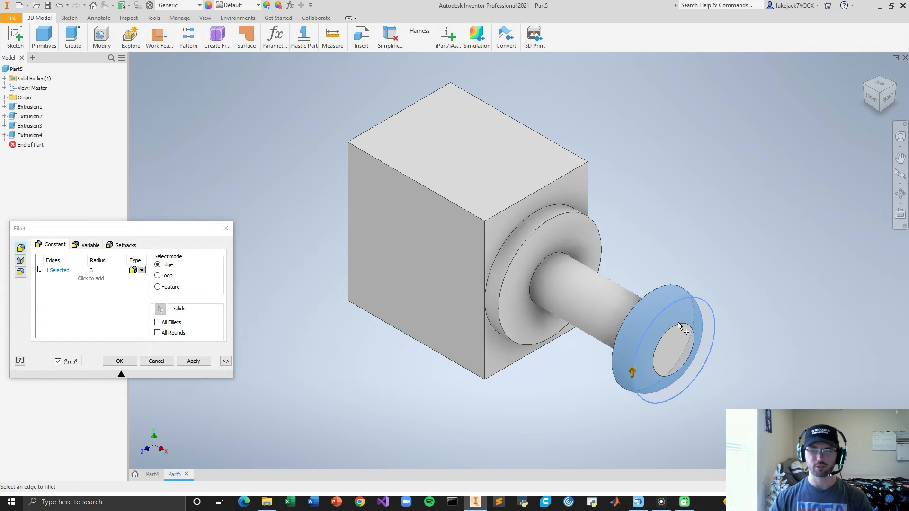
left_click(193, 361)
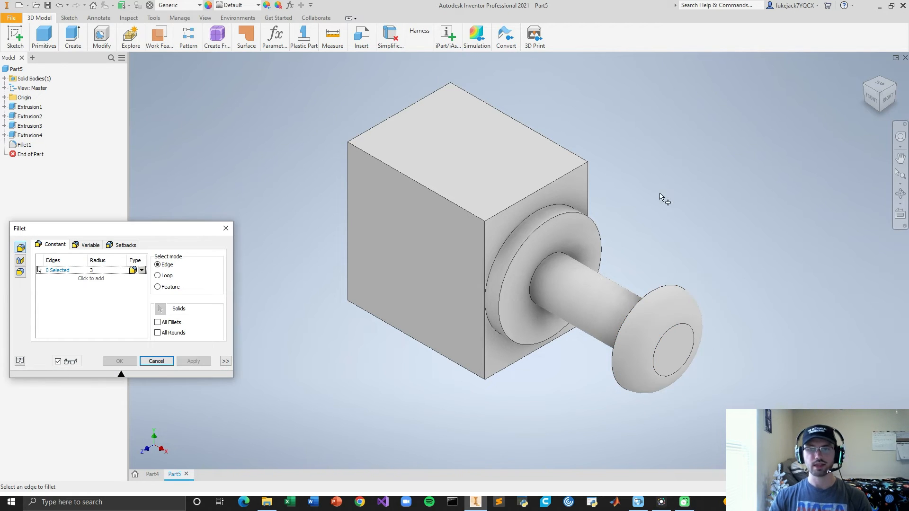
Fillet the outer edge of the round boss on the block with a 2 mm radius
left_click(548, 219)
type("2")
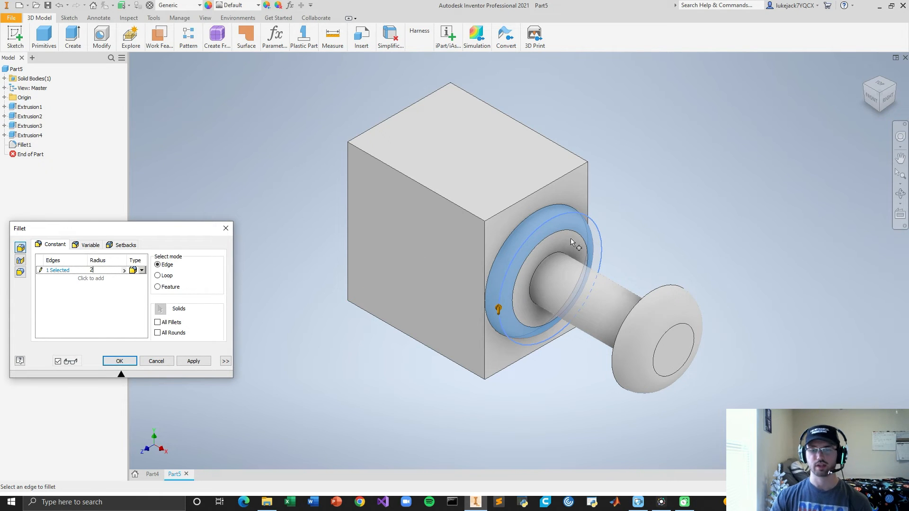
left_click(190, 362)
Fillet both ends of the shaft, where it meets the boss and the end disc, with a 2 mm radius
left_click(555, 261)
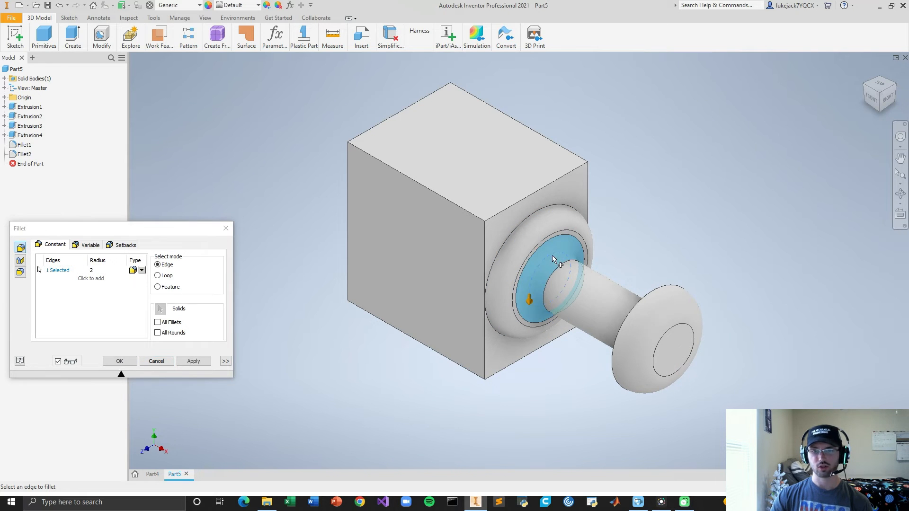
left_click(861, 88)
left_click(646, 212)
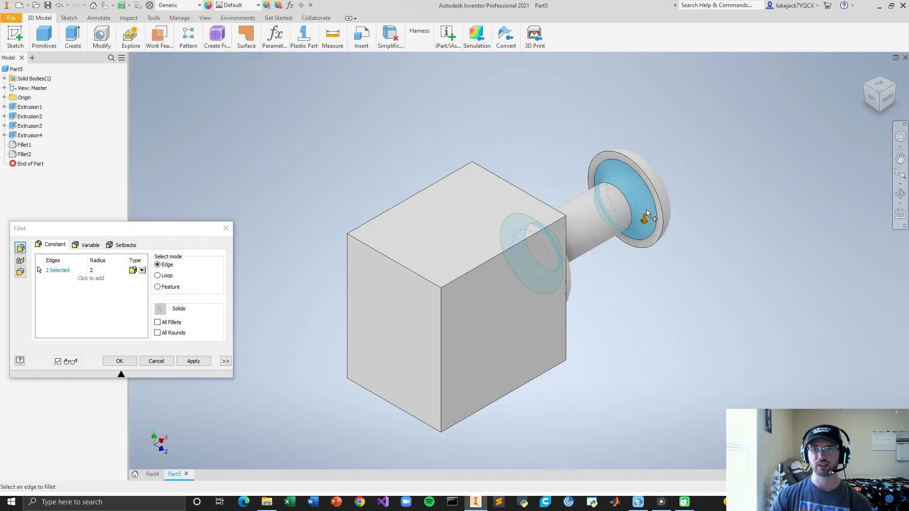
left_click(890, 97)
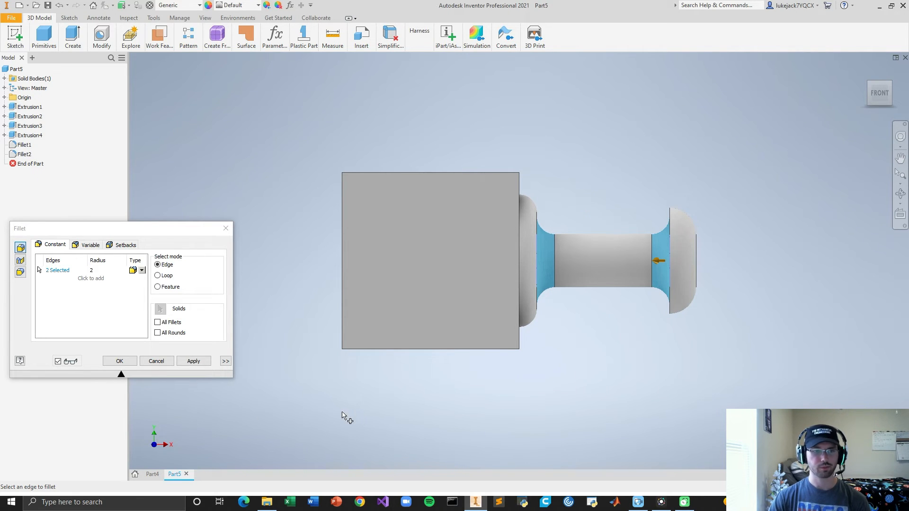
left_click(118, 362)
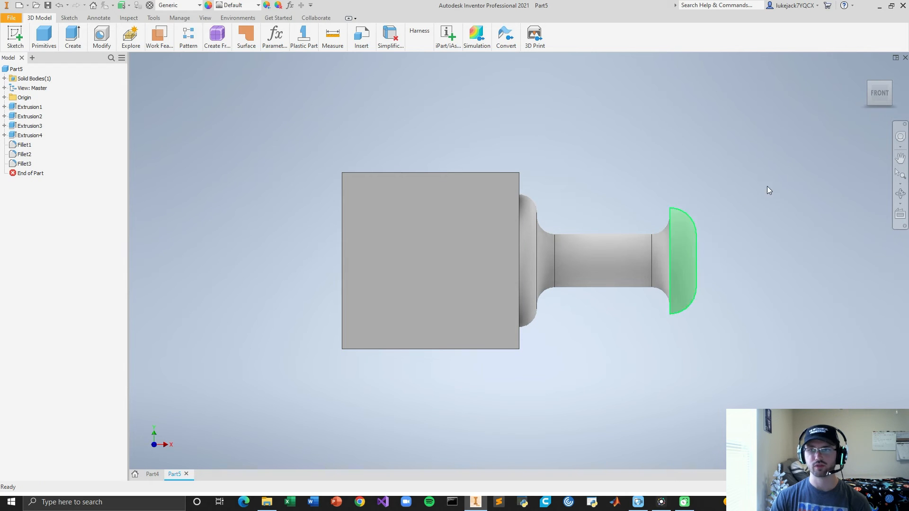
left_click(893, 69)
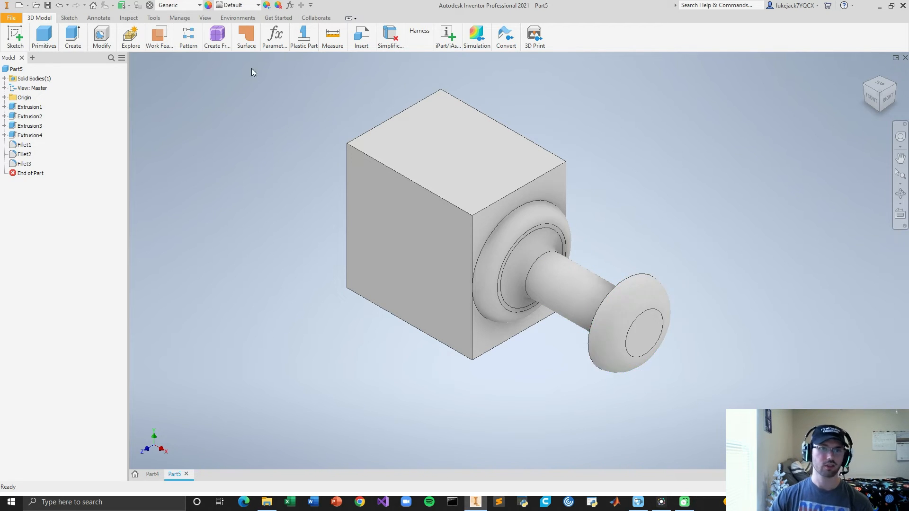
left_click(193, 38)
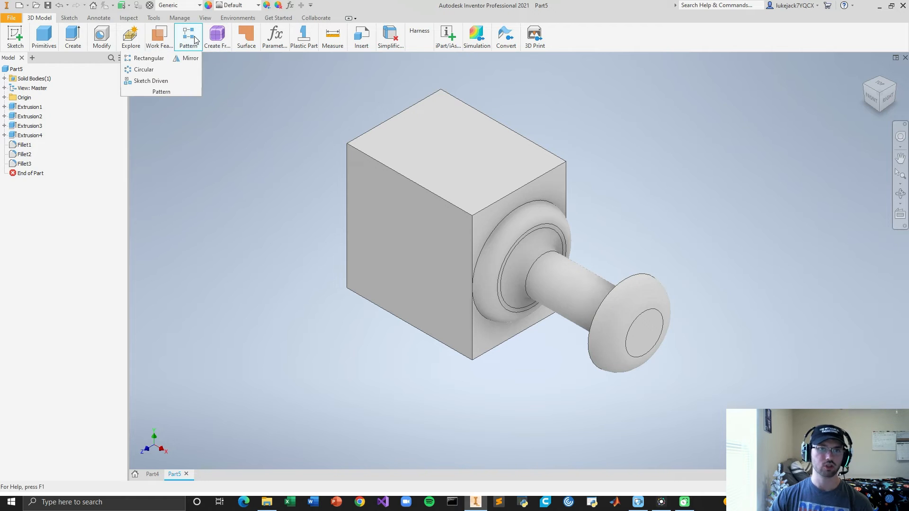
left_click(142, 70)
left_click(184, 123)
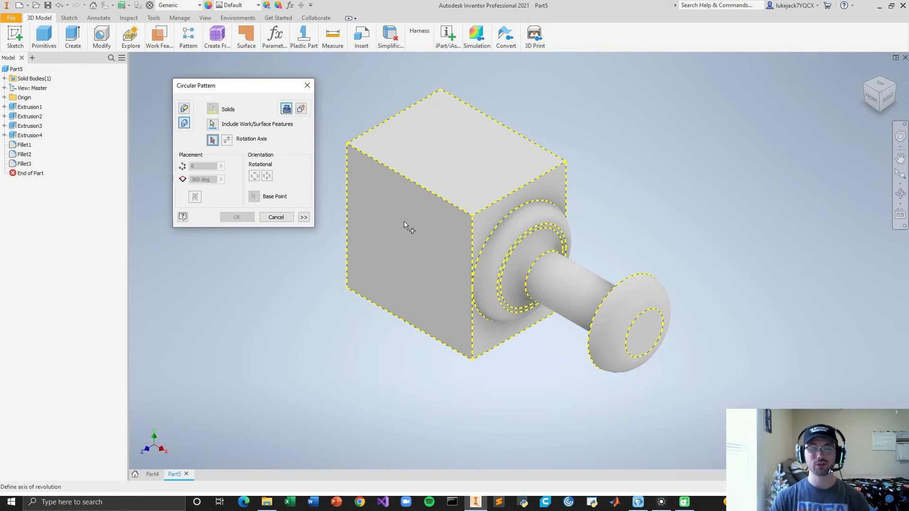
left_click(276, 217)
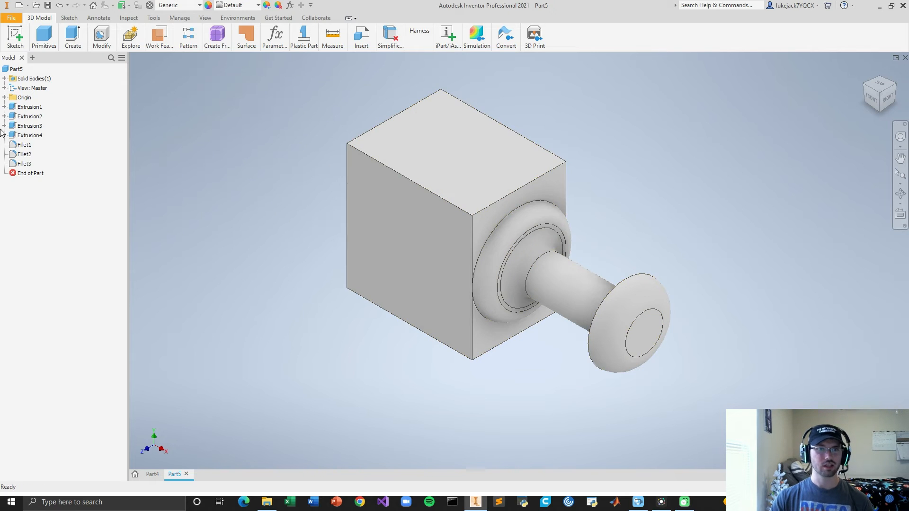
left_click(159, 38)
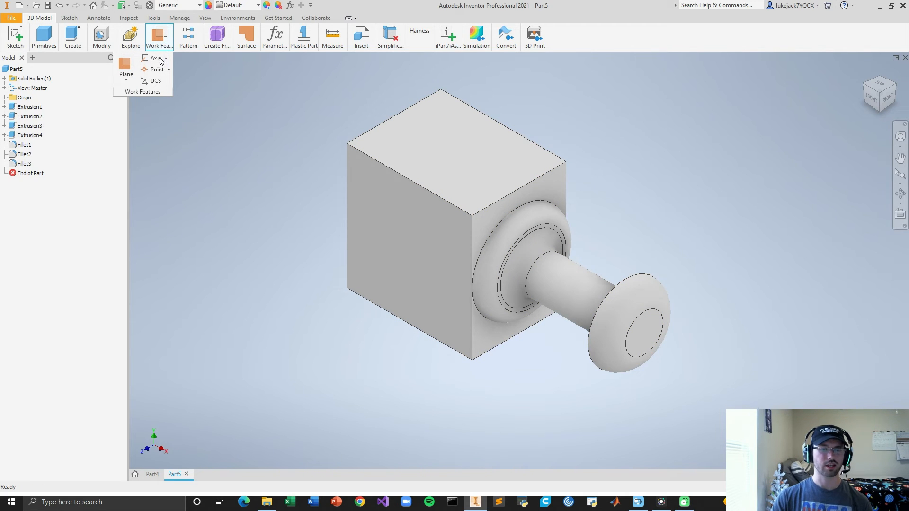
left_click(166, 58)
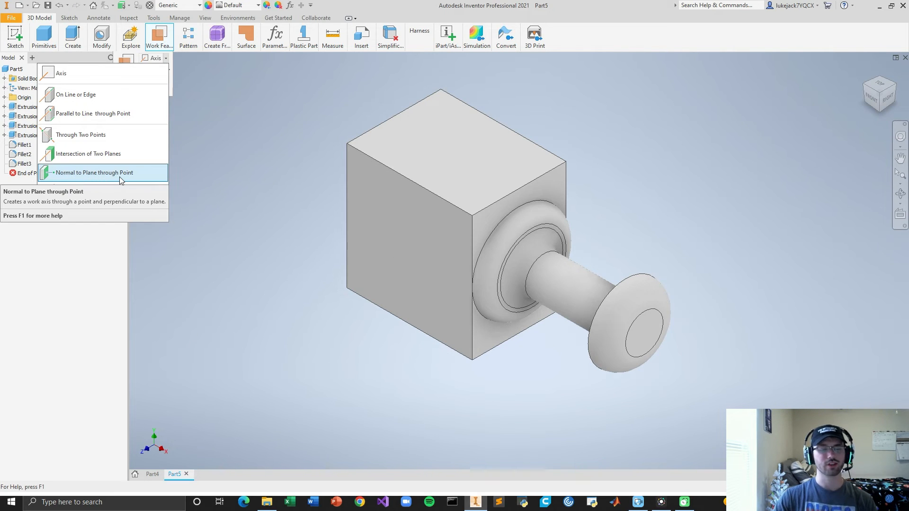
left_click(95, 173)
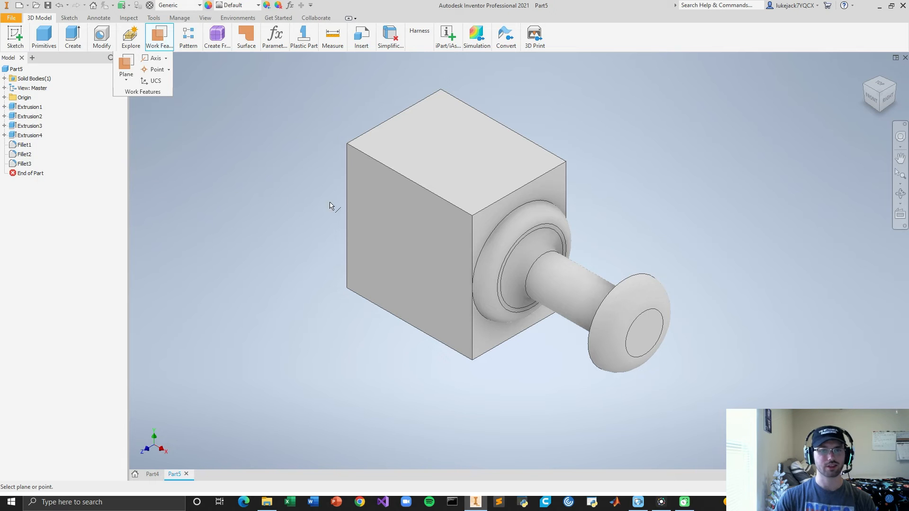
left_click(411, 244)
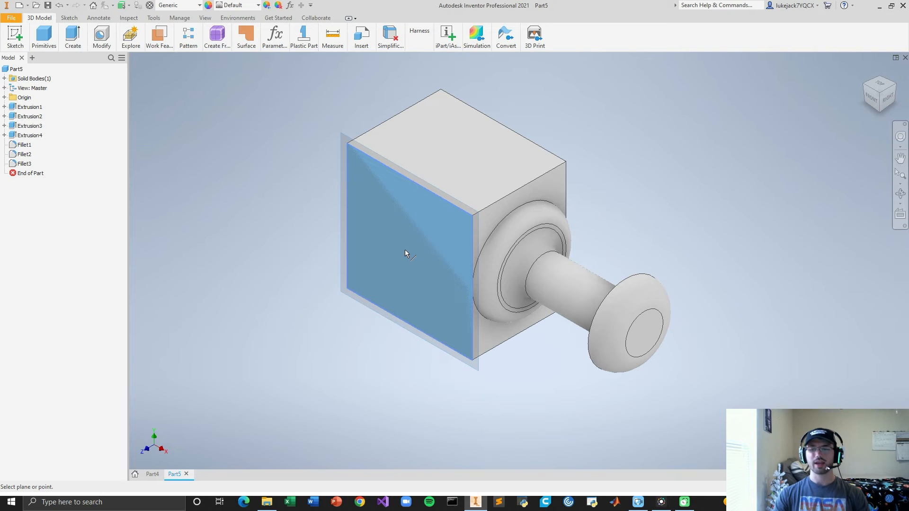
Create a work point at the centre of the edge loop of the block's square front face
left_click(159, 38)
left_click(160, 44)
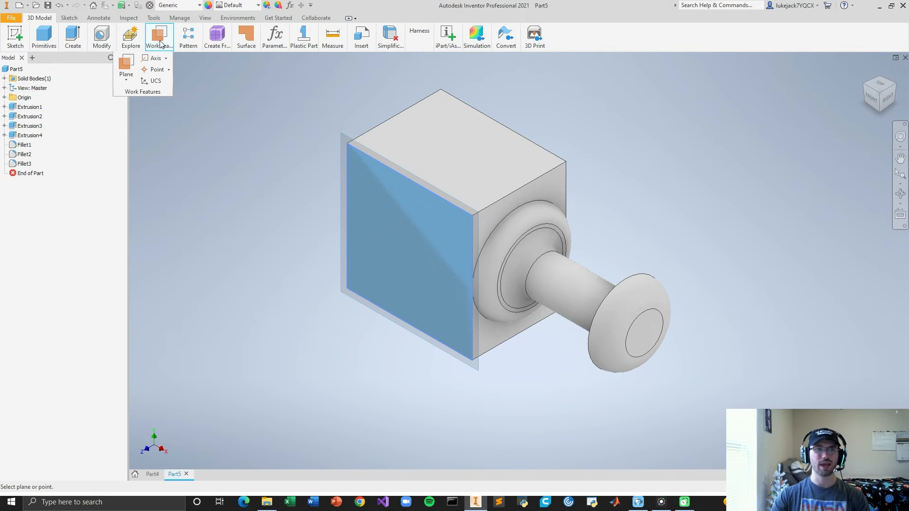
left_click(169, 70)
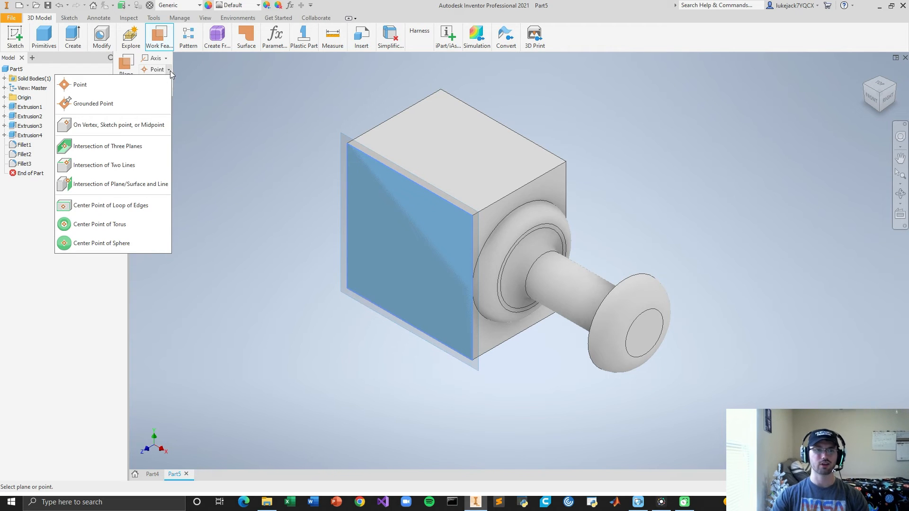
left_click(108, 212)
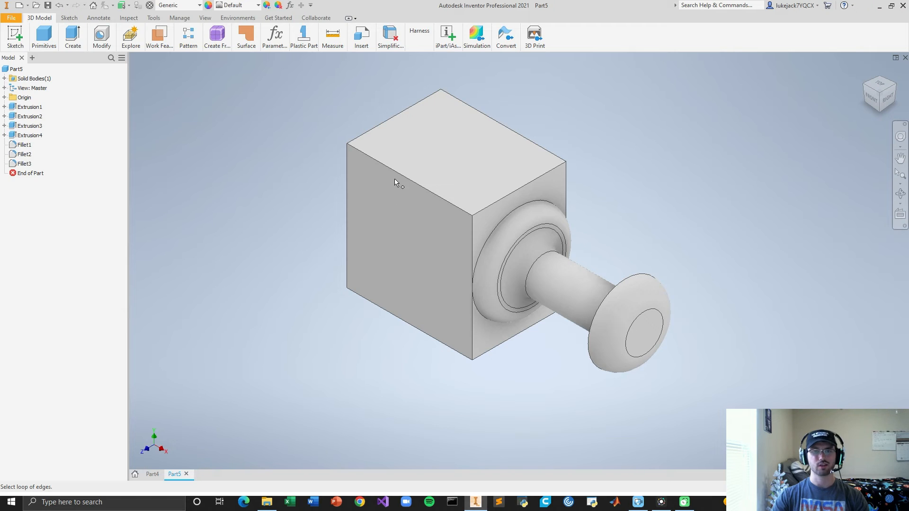
left_click(462, 352)
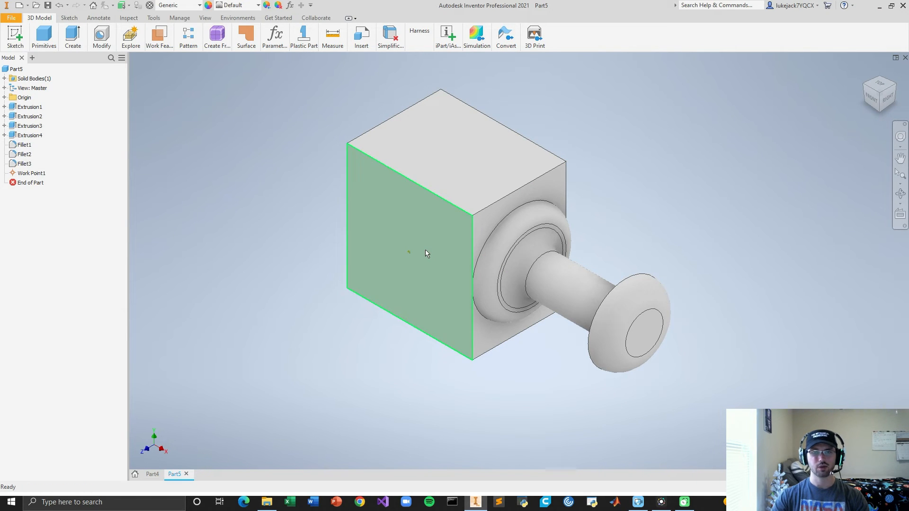
Create a work axis normal to the block's front face through the work point at its centre
left_click(430, 250)
left_click(158, 31)
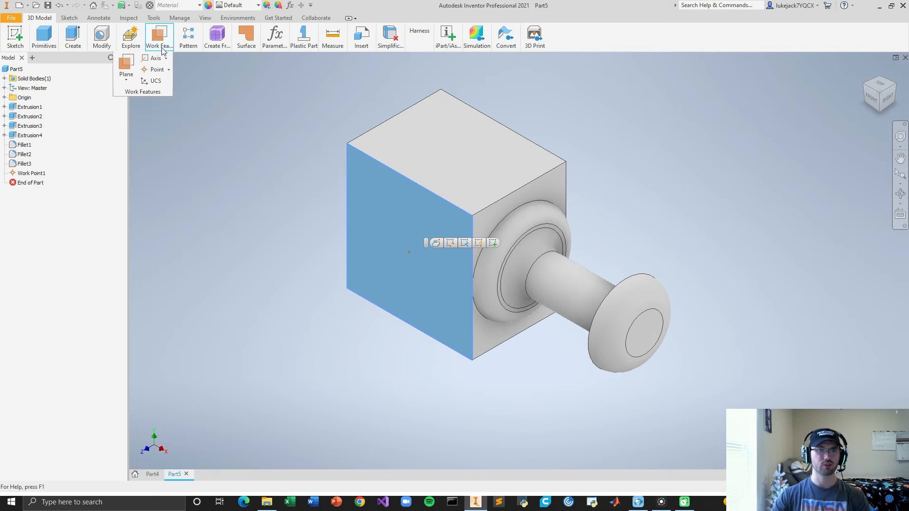
left_click(165, 58)
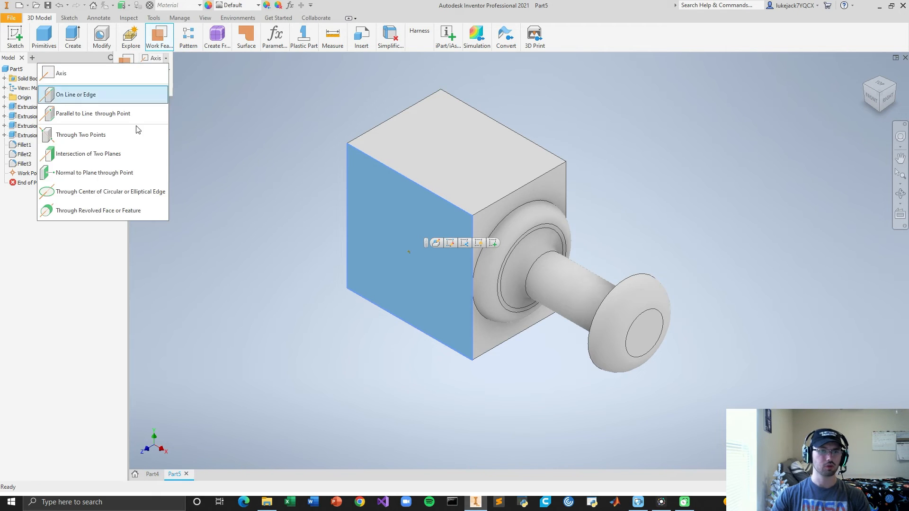
left_click(121, 174)
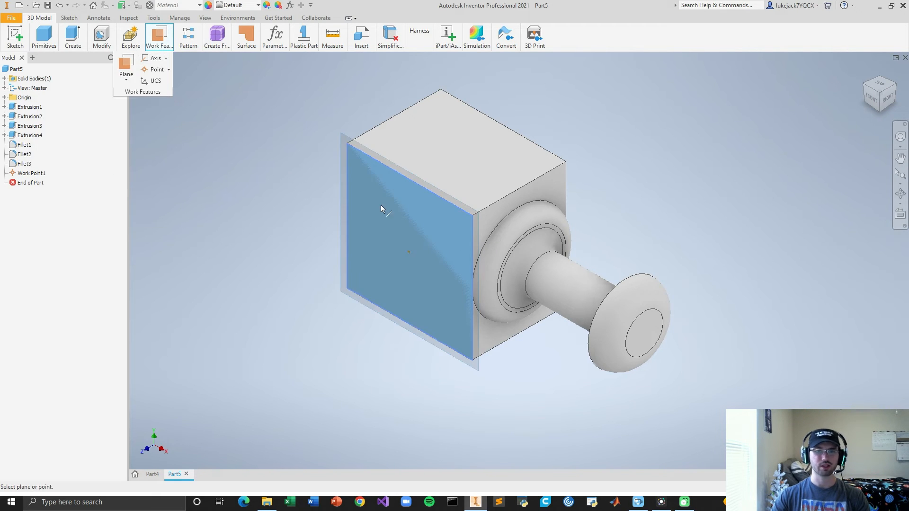
left_click(410, 251)
left_click(424, 236)
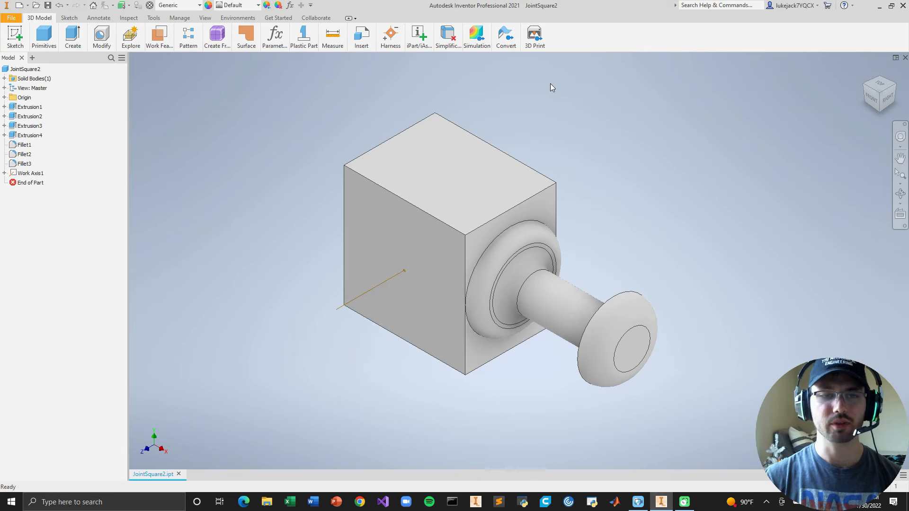
Circular-pattern the whole solid around the block's work axis with 4 occurrences over 360 degrees
left_click(188, 36)
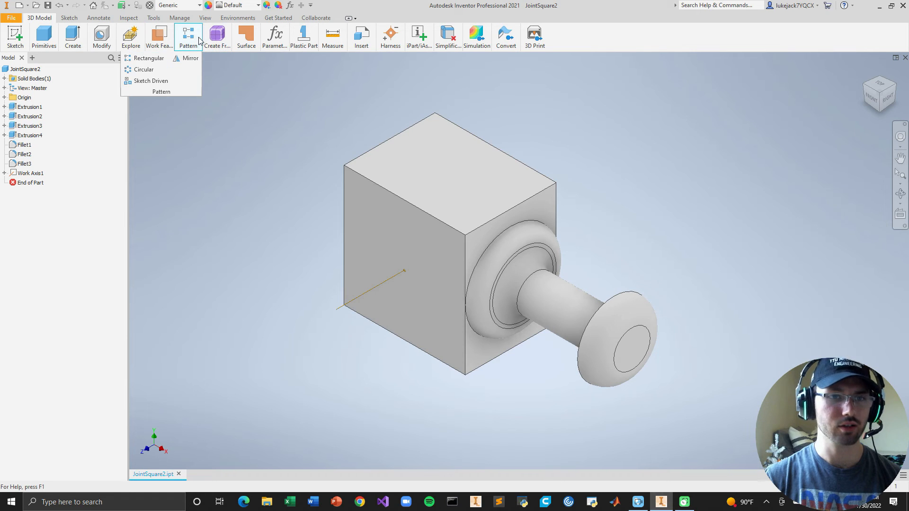
left_click(151, 70)
left_click(184, 122)
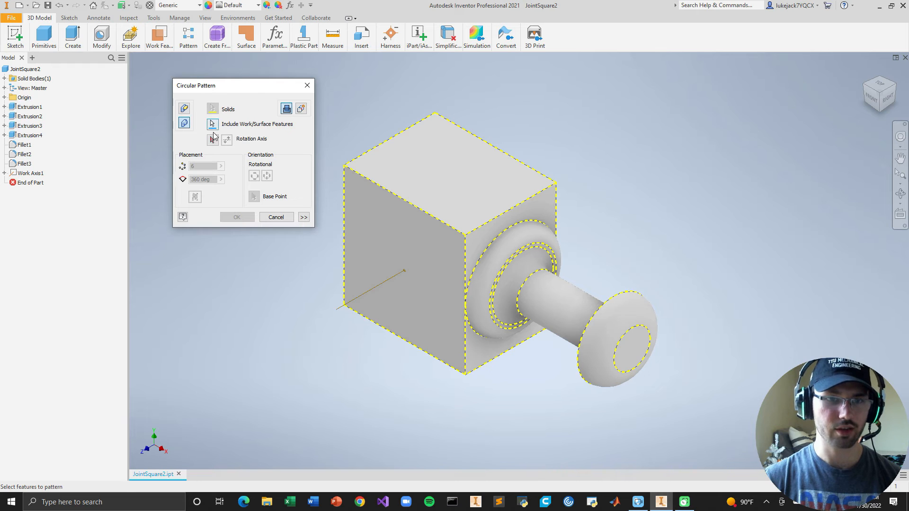
left_click(213, 140)
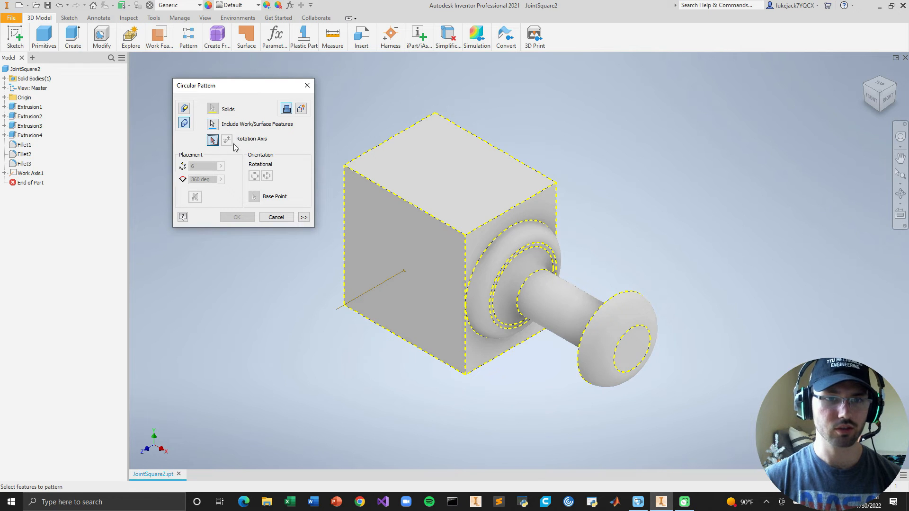
left_click(370, 291)
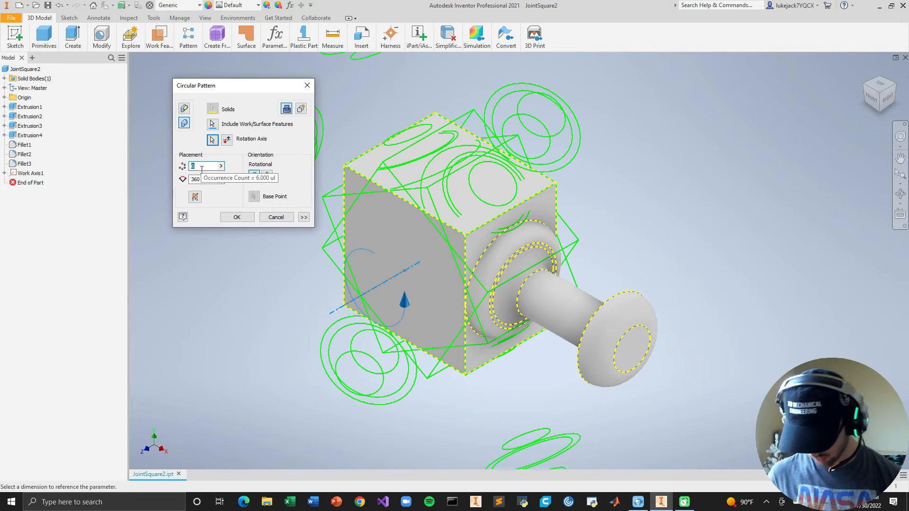
type("4")
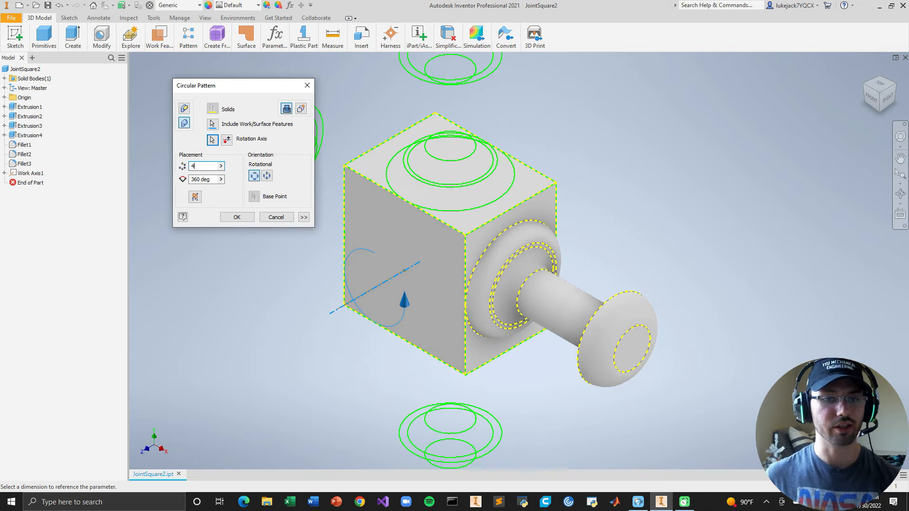
key("Return")
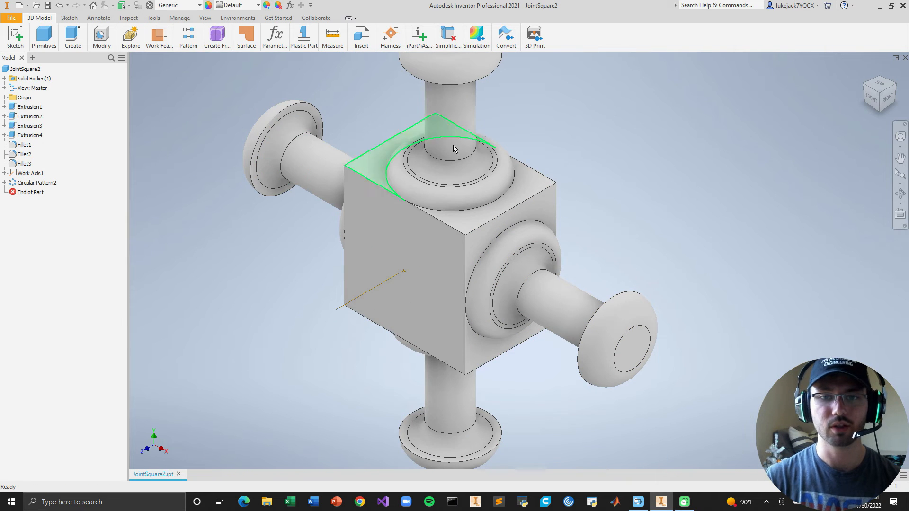
scroll(453, 145, "up", 3)
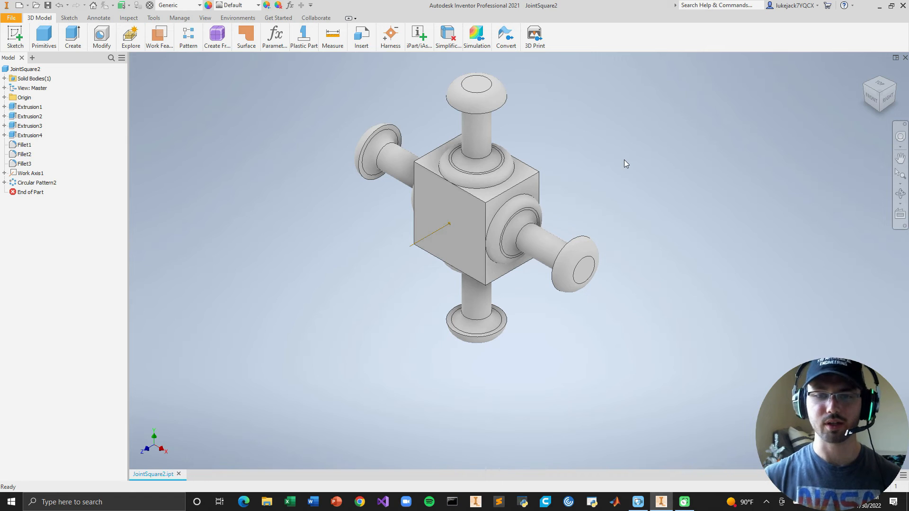
Fillet the block's four front-to-back edges between the arms with a 2 mm radius
mouse_move(109, 40)
left_click(29, 64)
left_click(511, 188)
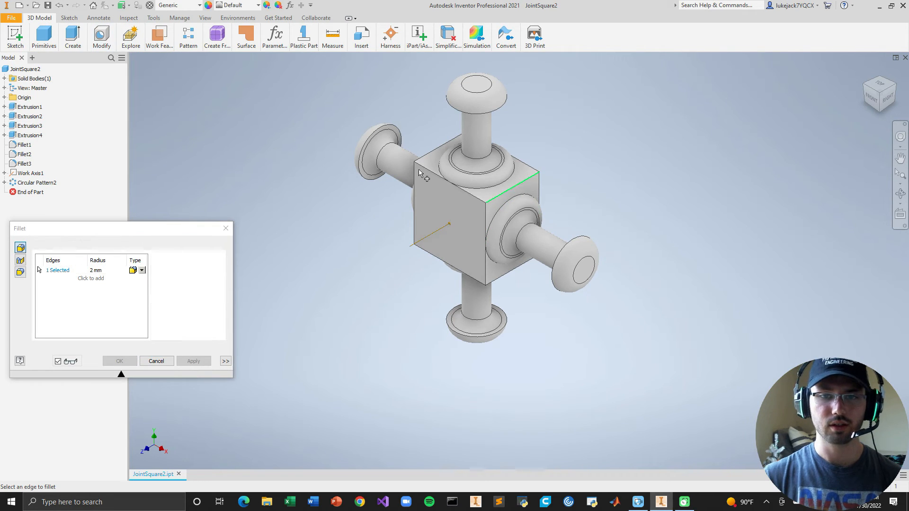
left_click(433, 152)
left_click(429, 236)
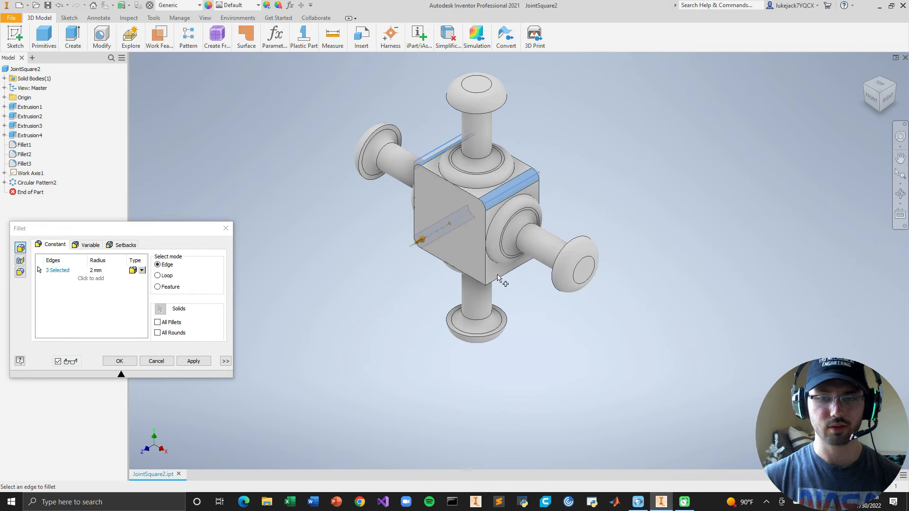
key("Return")
Fillet all the edges around the block's front face with a 2 mm radius
left_click(102, 35)
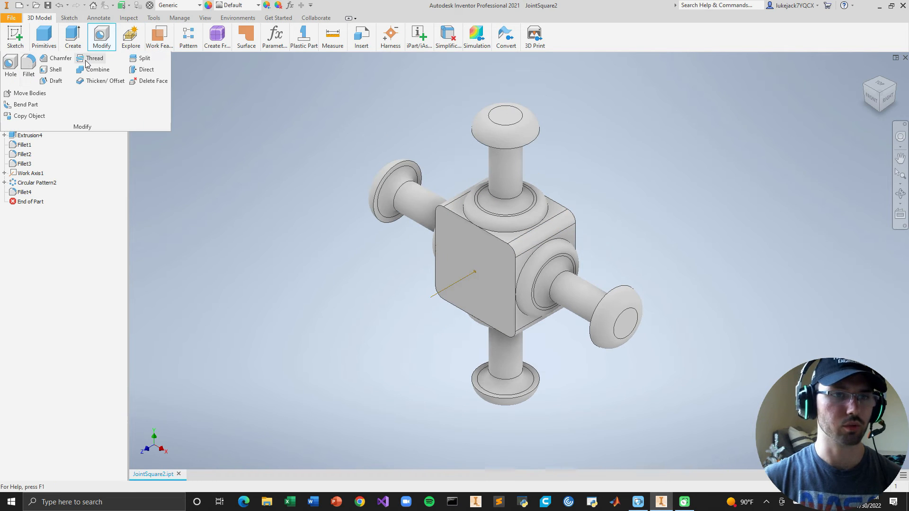
left_click(28, 64)
left_click(451, 213)
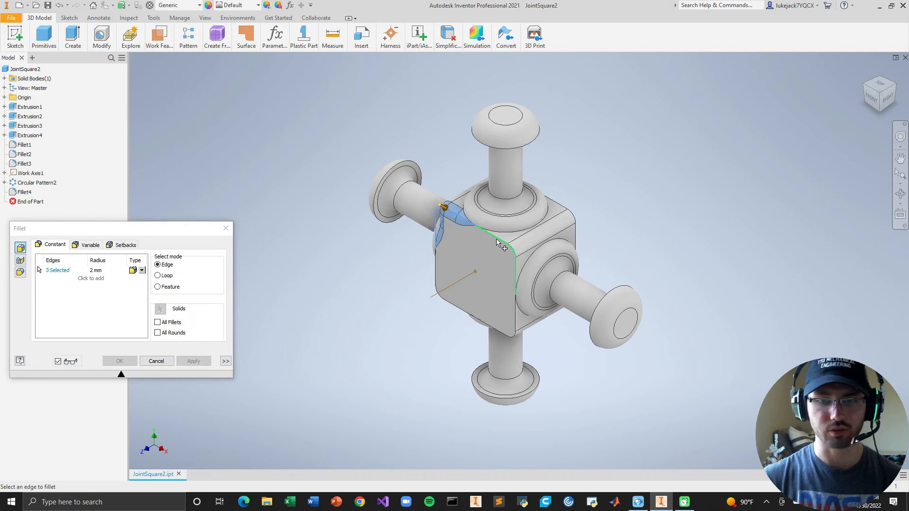
left_click(517, 263)
left_click(518, 320)
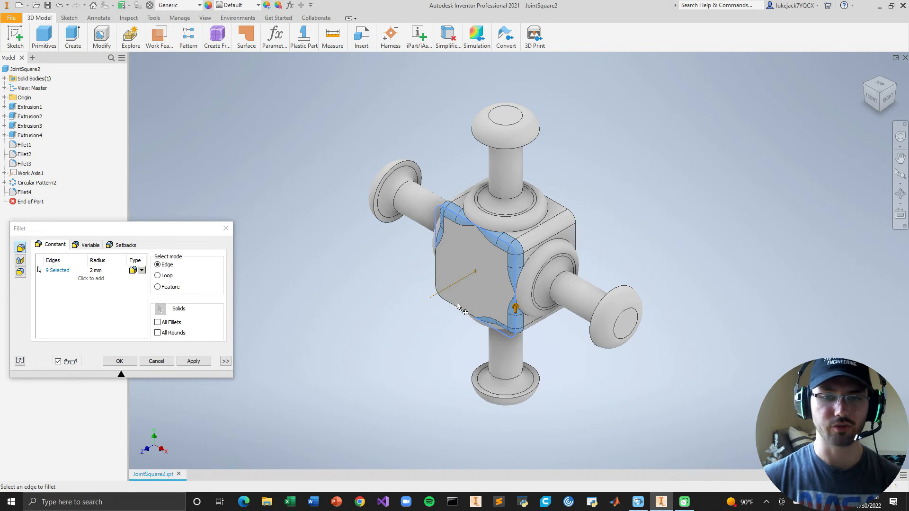
left_click(457, 308)
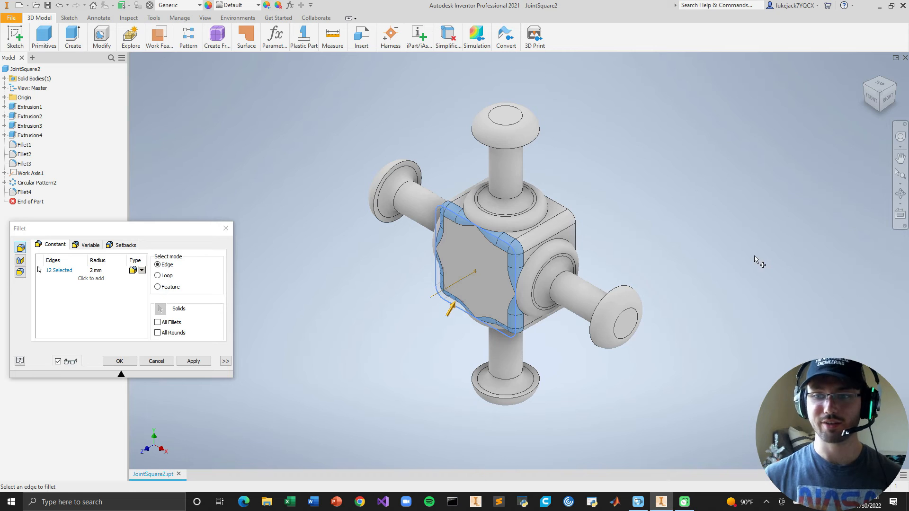
left_click(133, 359)
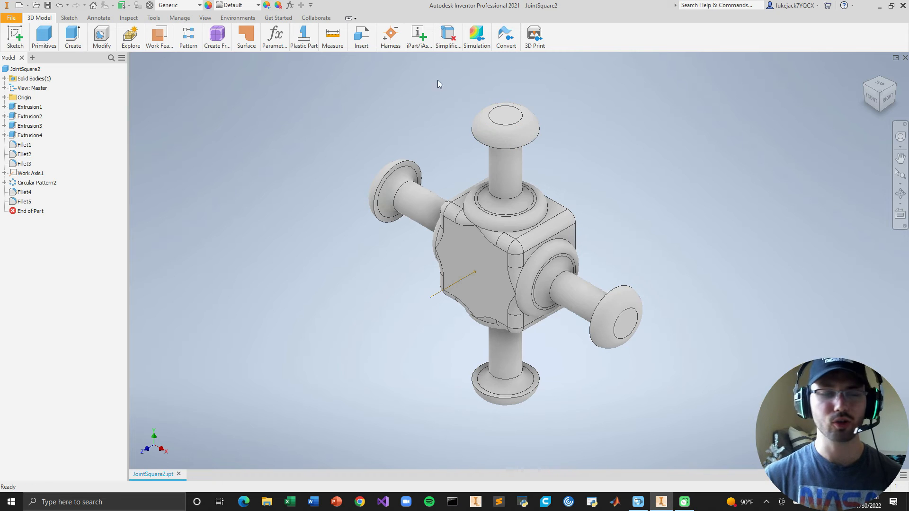
On the end disc's flat face, sketch two rectangles about 10 mm wide from the centre, one upward and one downward, covering the part's rear half
left_click(72, 29)
left_click(70, 19)
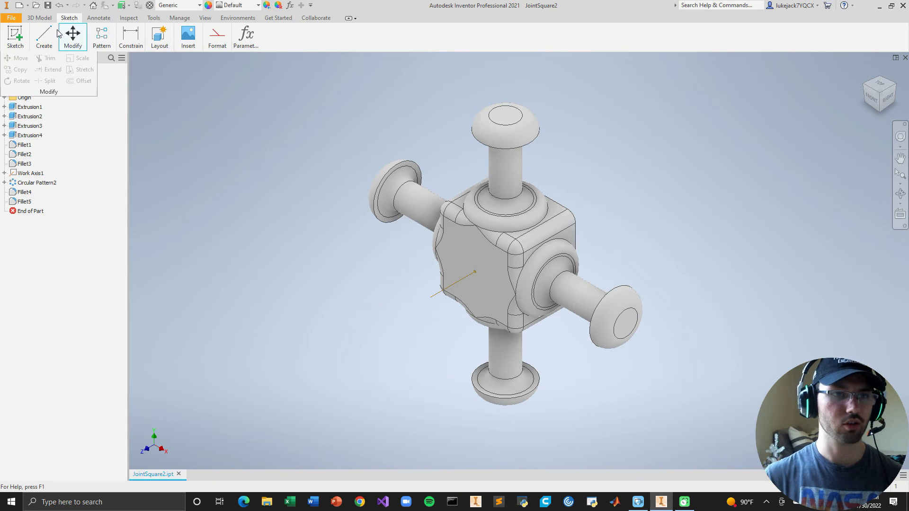
left_click(72, 38)
left_click(44, 38)
left_click(84, 64)
left_click(634, 319)
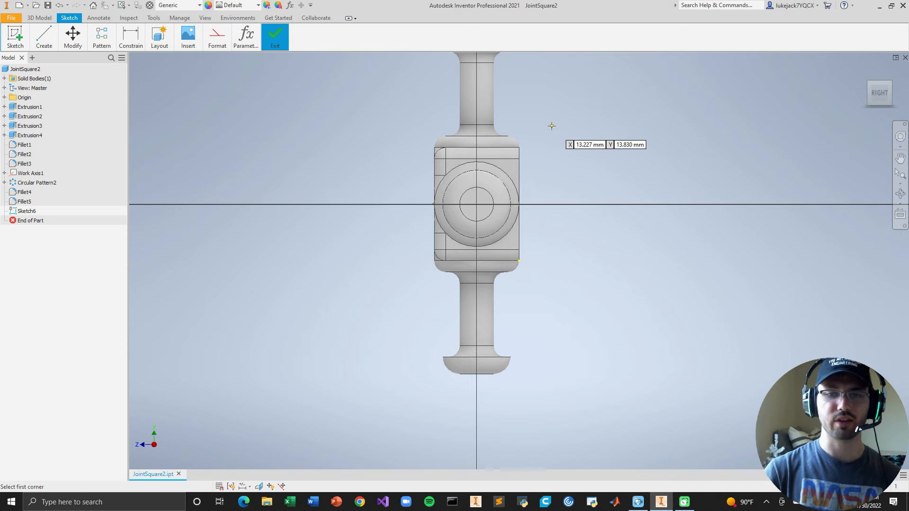
scroll(552, 126, "down", 3)
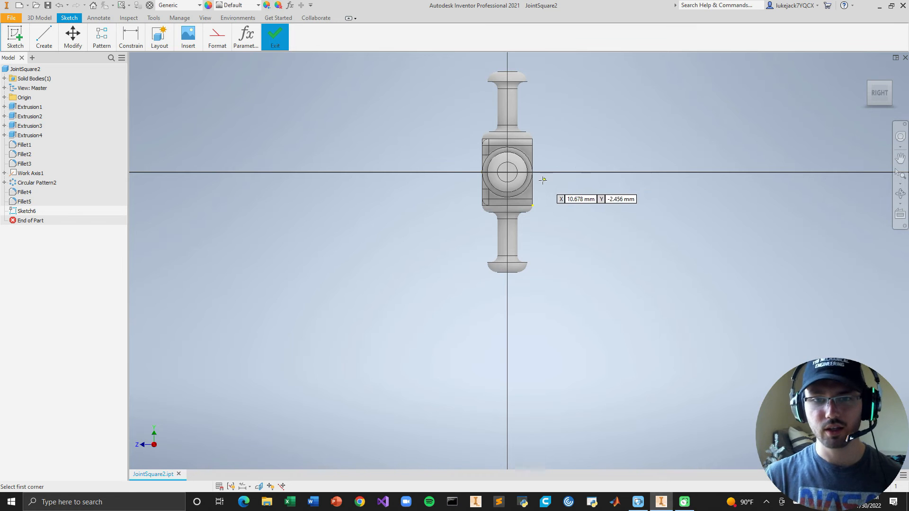
left_click(507, 172)
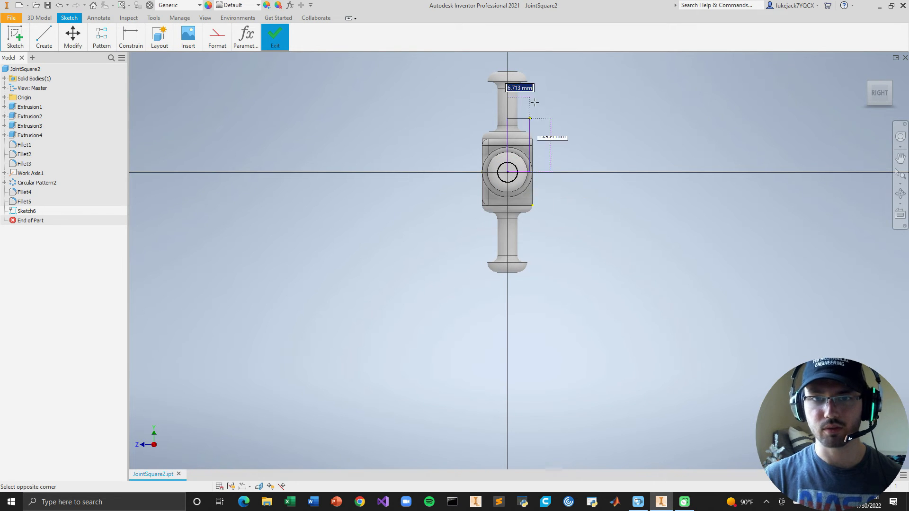
left_click(541, 62)
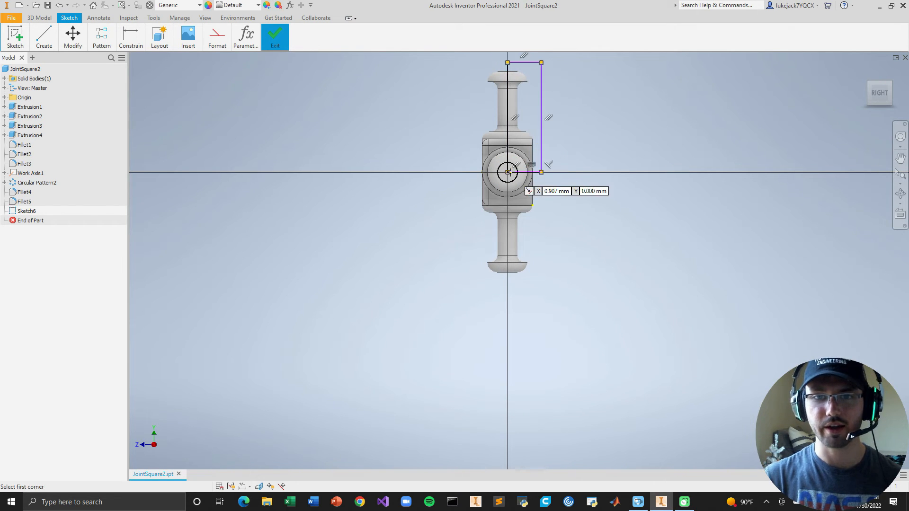
left_click(507, 172)
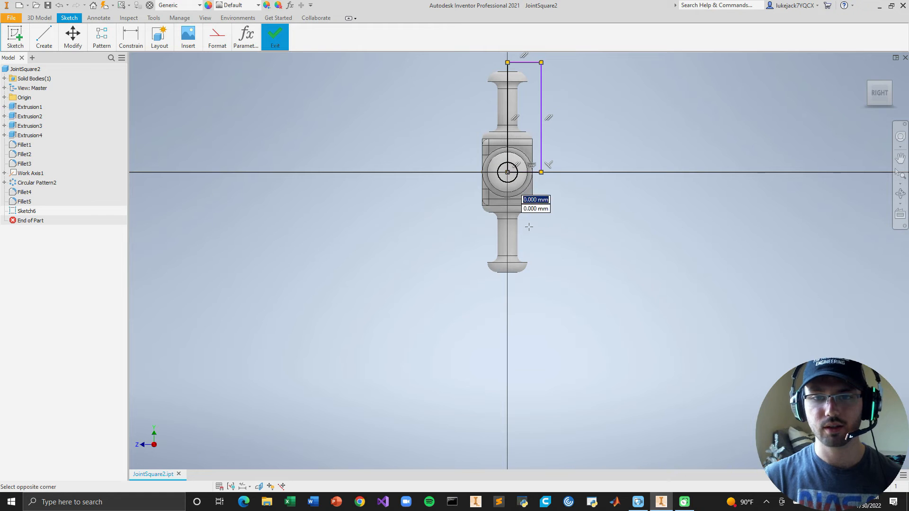
left_click(541, 278)
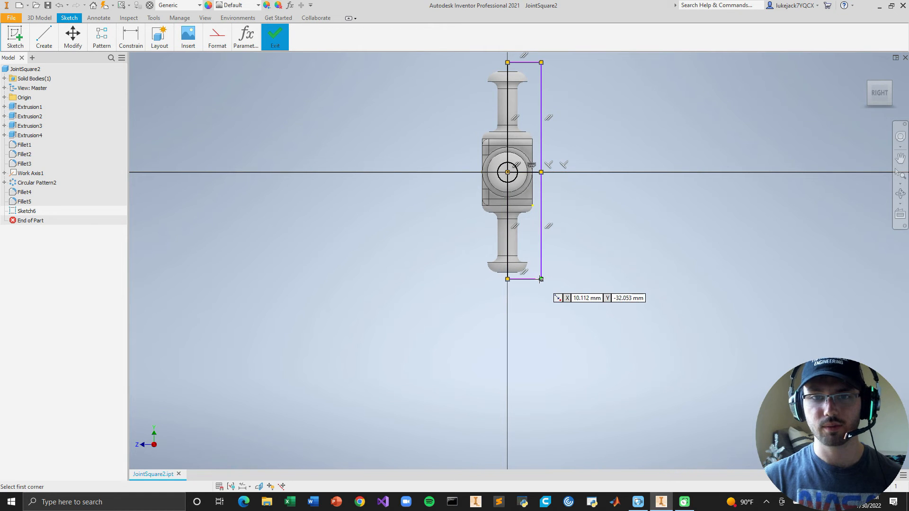
Extrude all four regions of the two rectangles as a 1000 mm cut through the part, removing its rear half
left_click(40, 19)
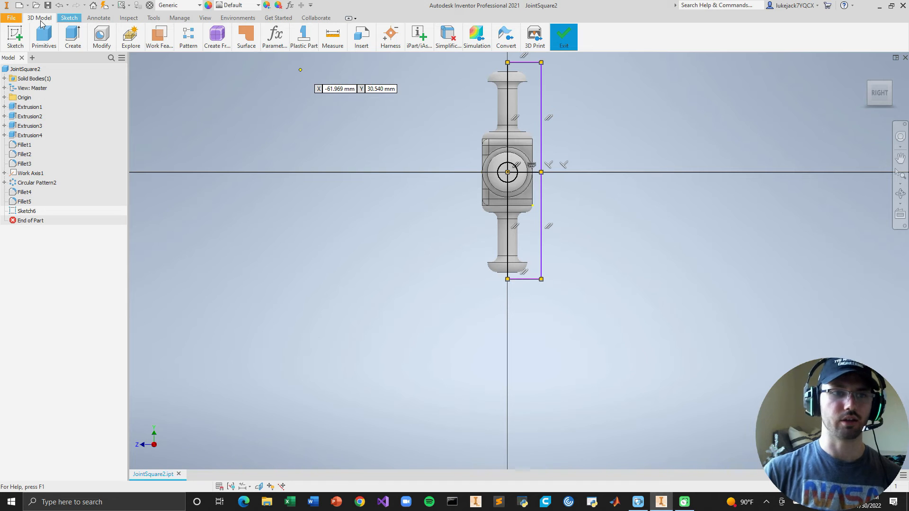
mouse_move(67, 44)
left_click(11, 64)
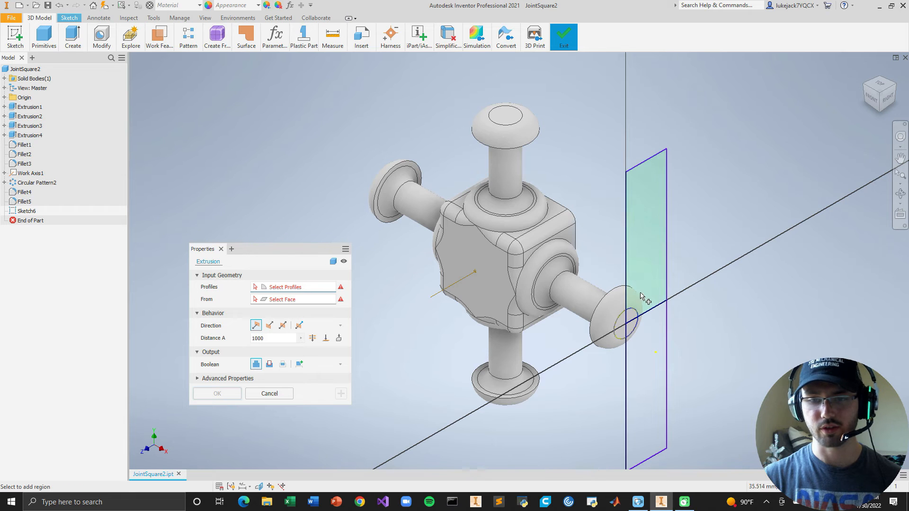
left_click(631, 272)
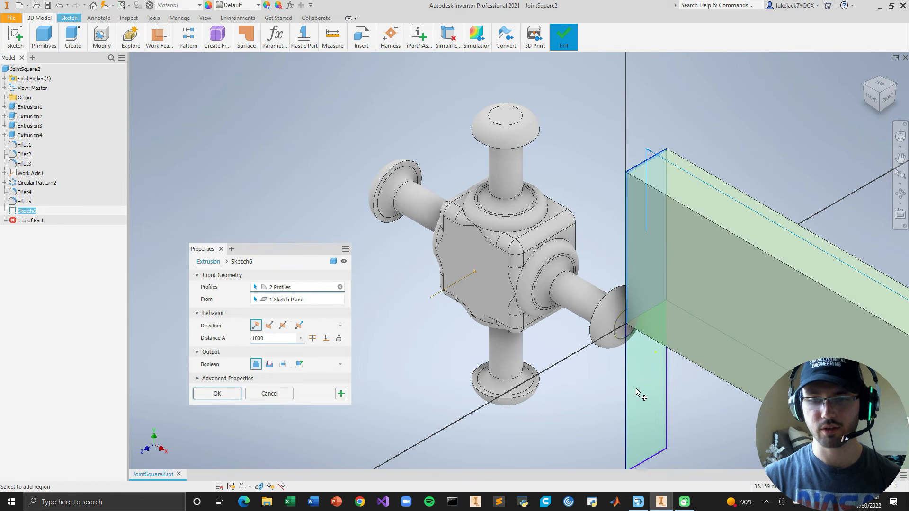
scroll(631, 325, "up", 4)
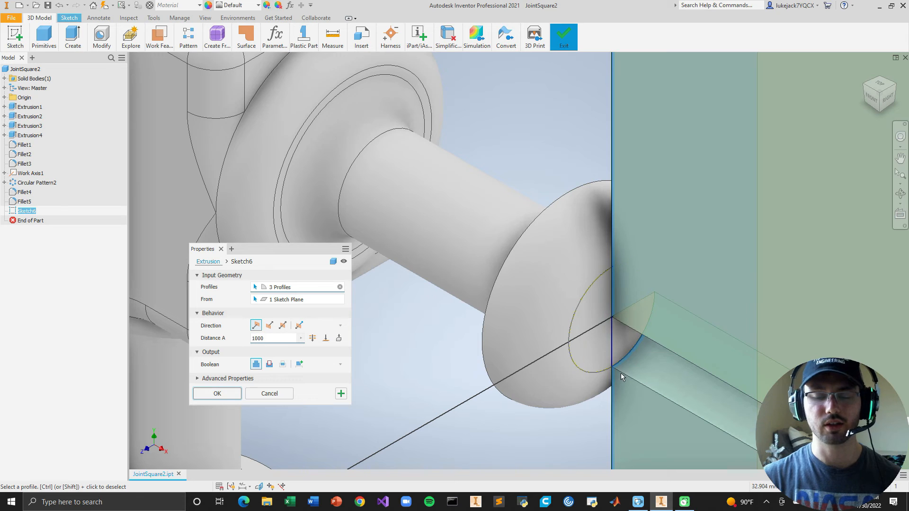
left_click(633, 340)
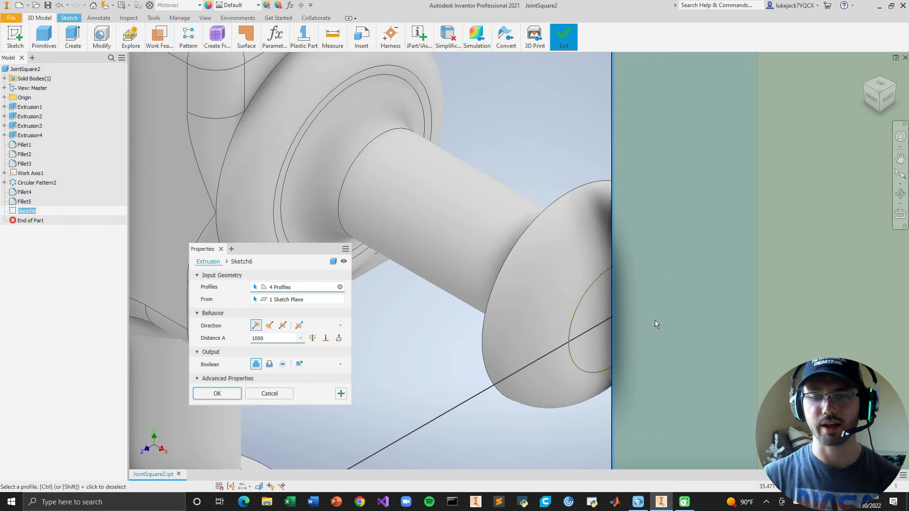
scroll(654, 320, "down", 5)
scroll(655, 322, "down", 3)
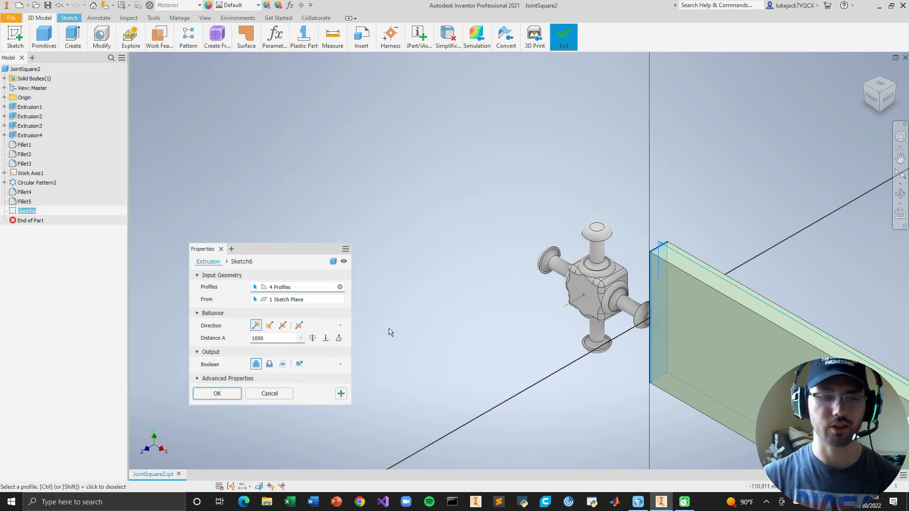
left_click(269, 364)
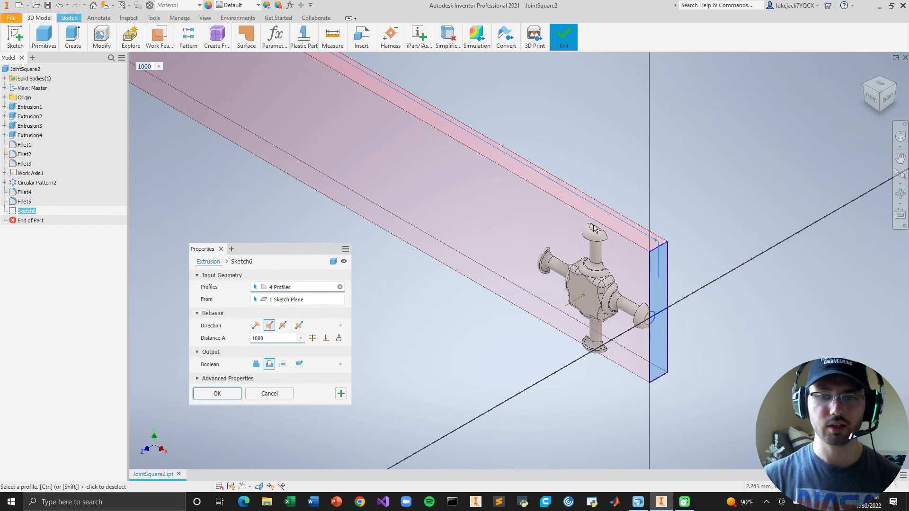
left_click(217, 397)
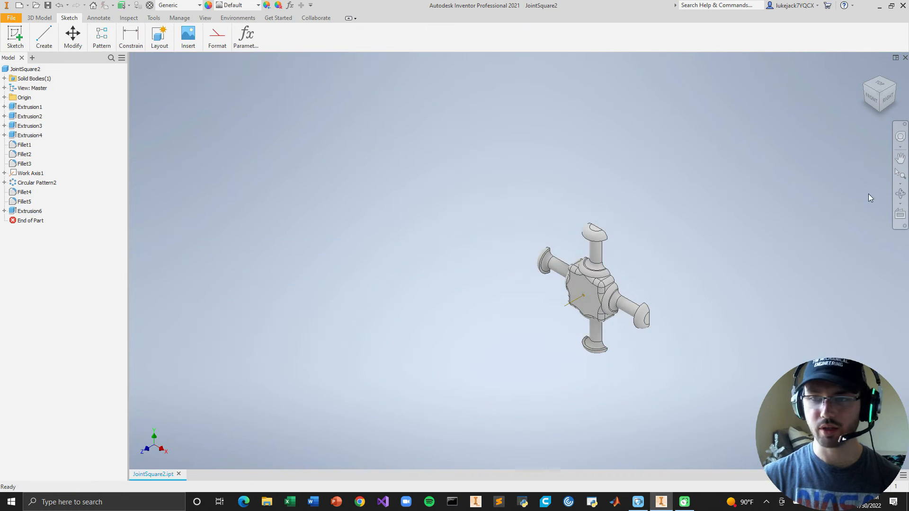
left_click(899, 174)
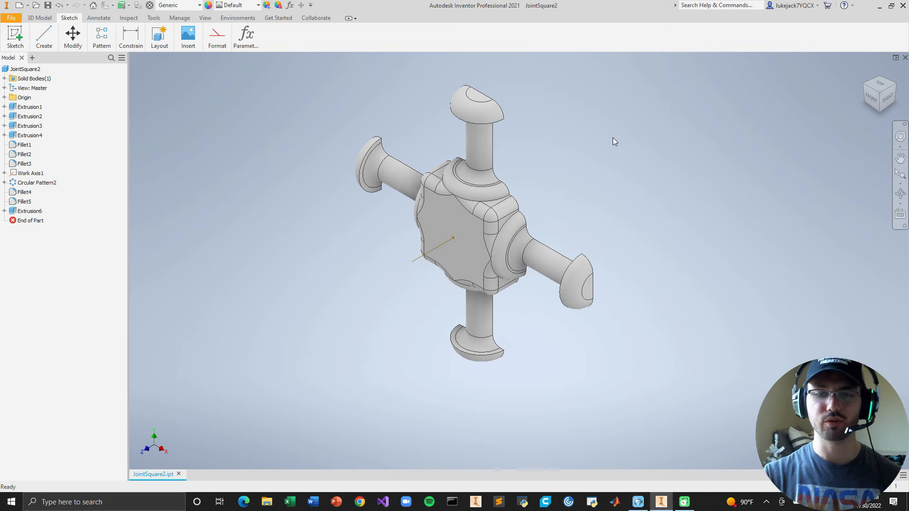